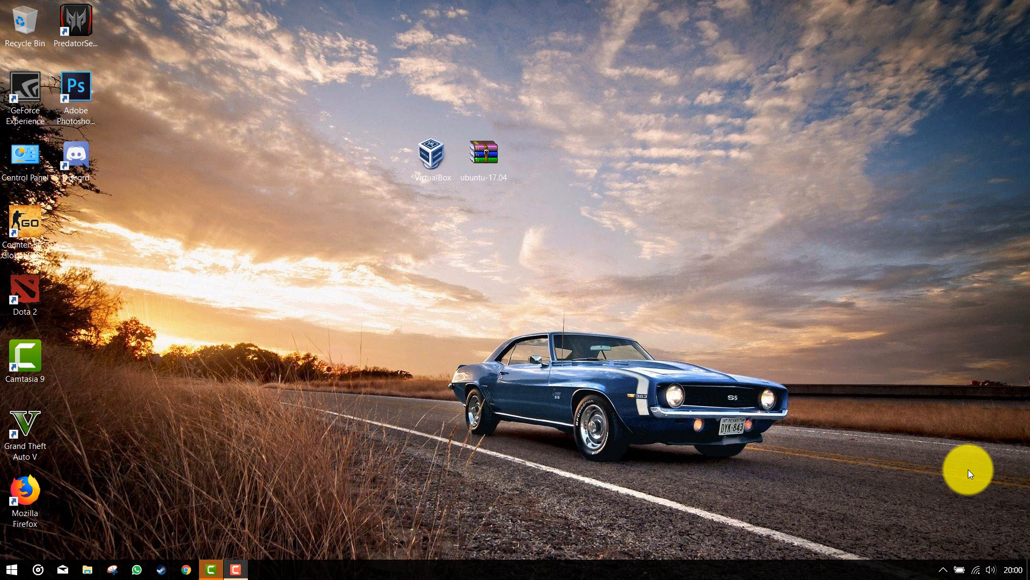
drag(432, 147, 420, 74)
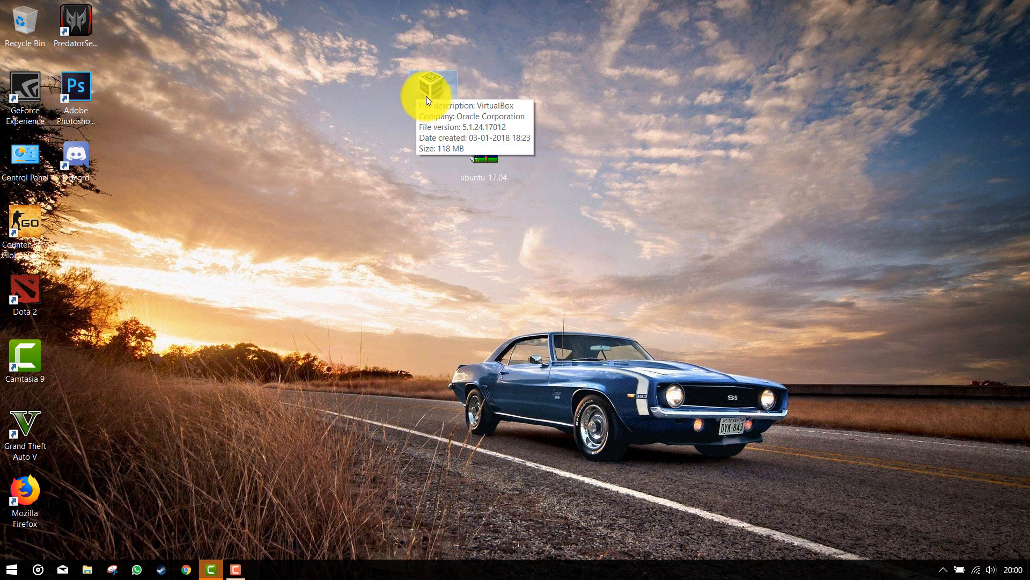
drag(427, 84, 431, 147)
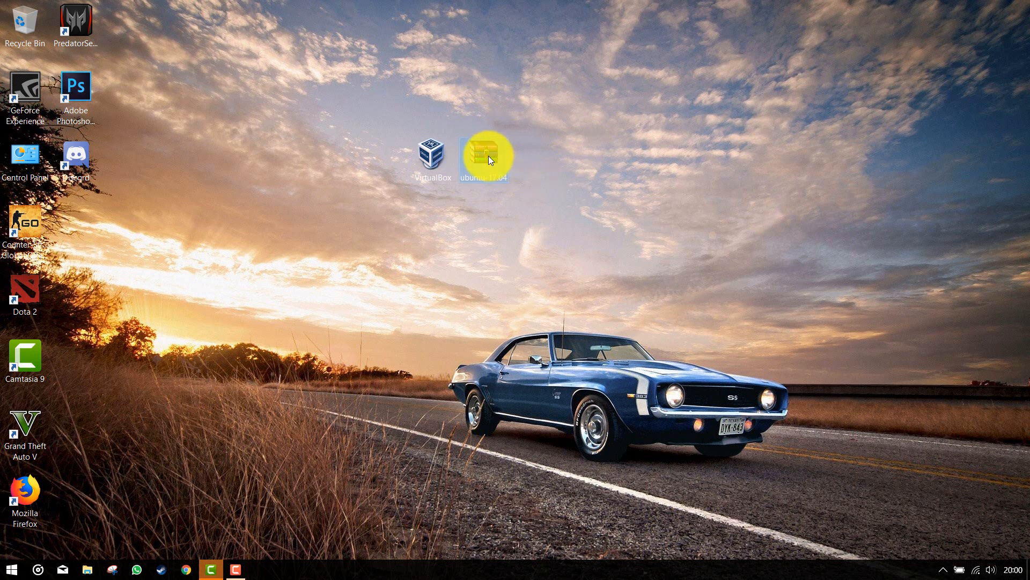
mouse_move(483, 163)
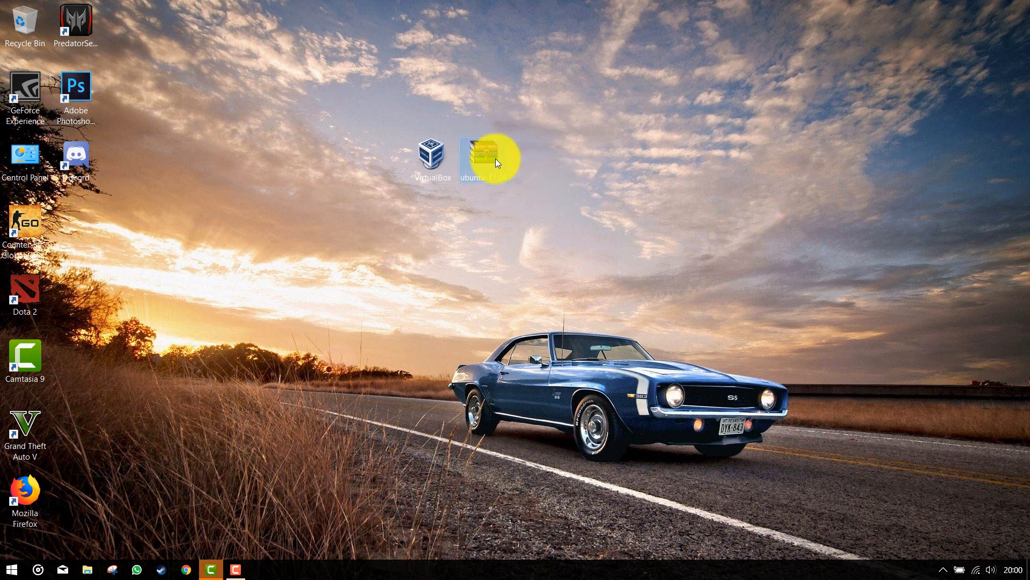
click(446, 160)
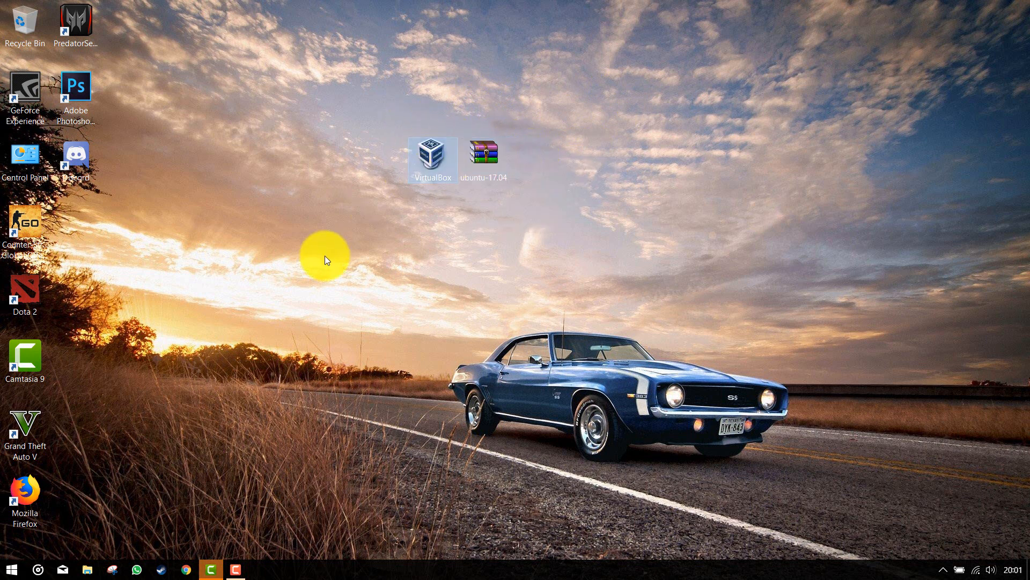
Step: Launch Mozilla Firefox and go to virtualbox.org
click(40, 498)
double_click(39, 498)
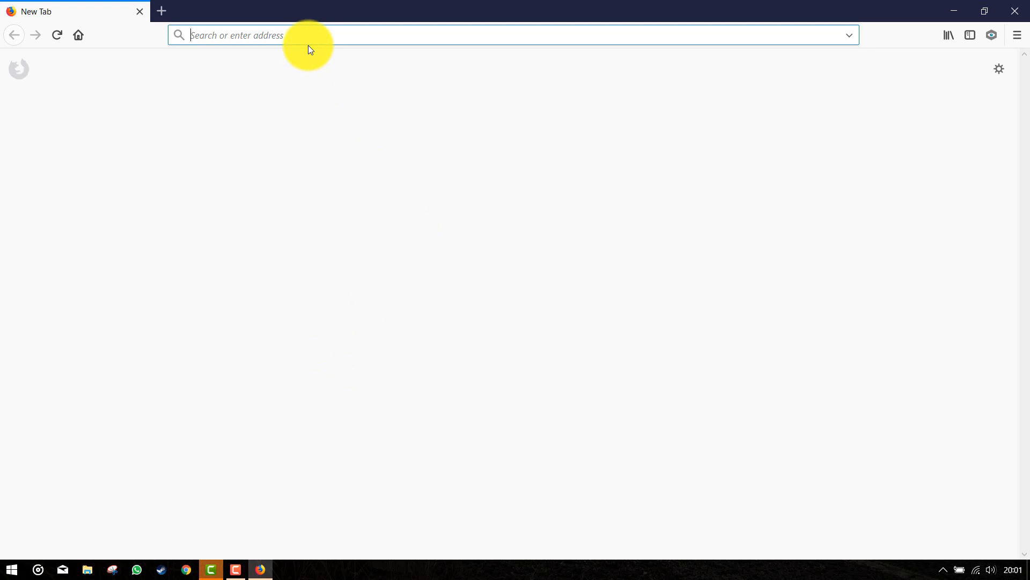
text(virtual)
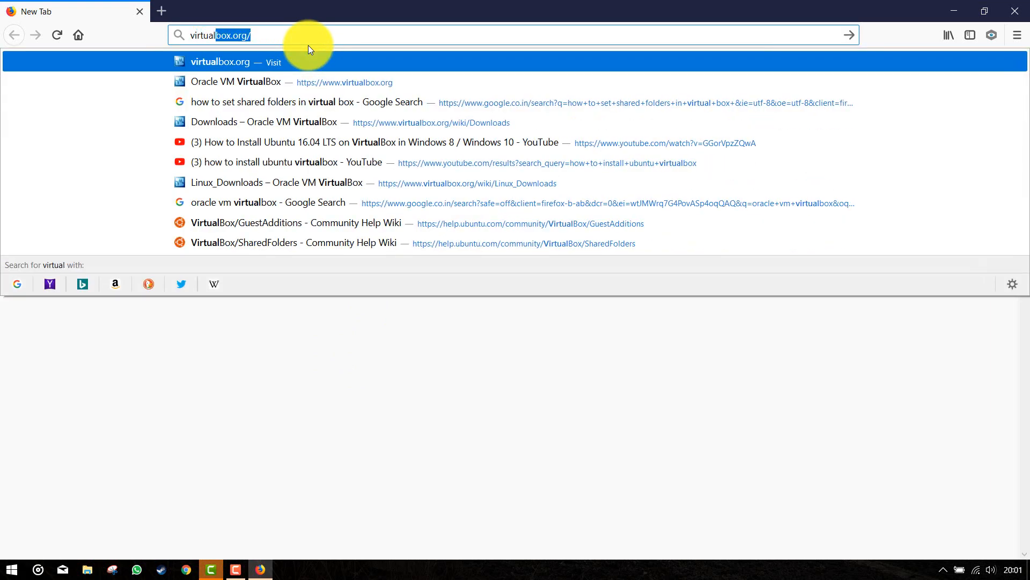
text(box.)
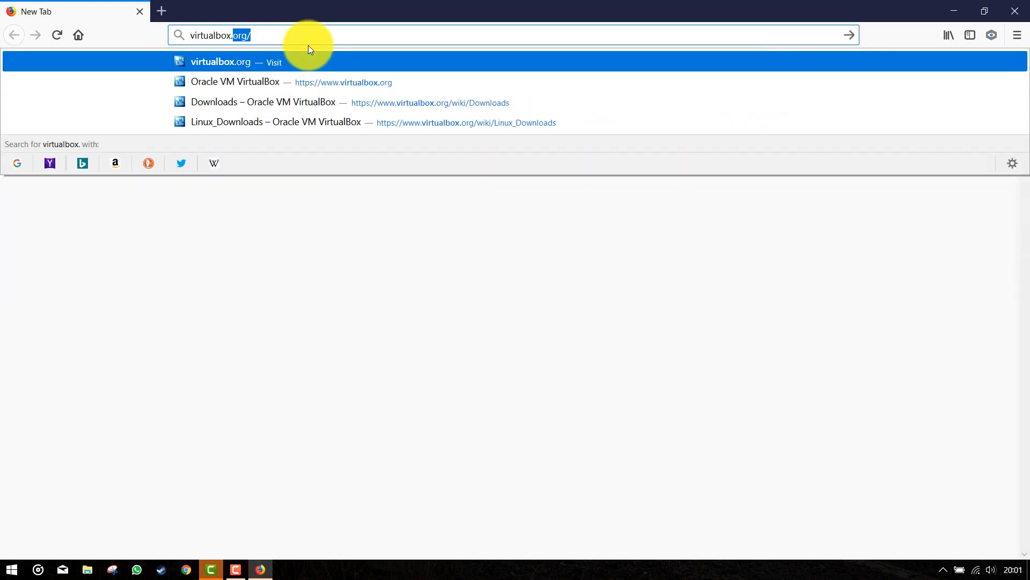
text(org)
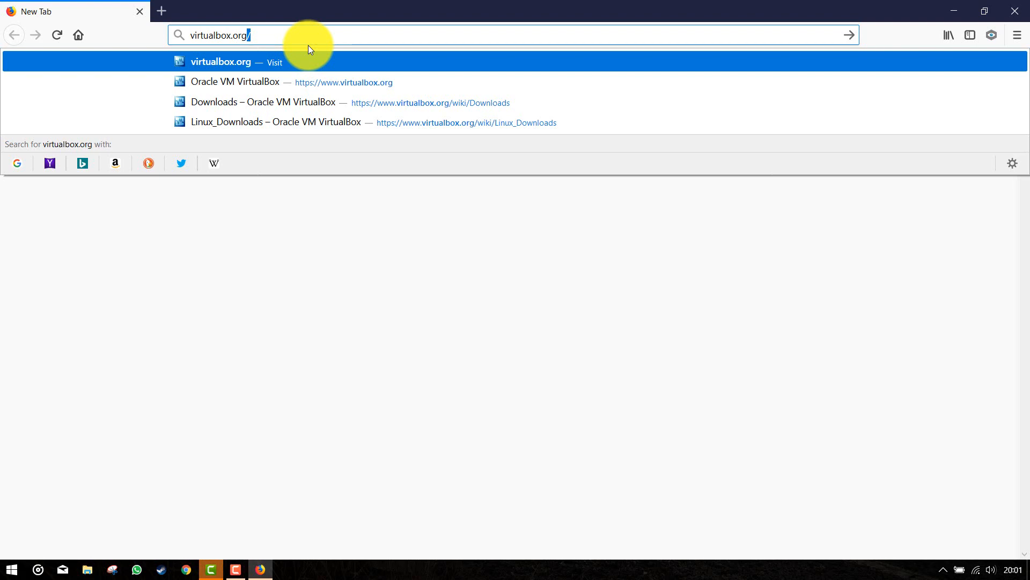
key(Return)
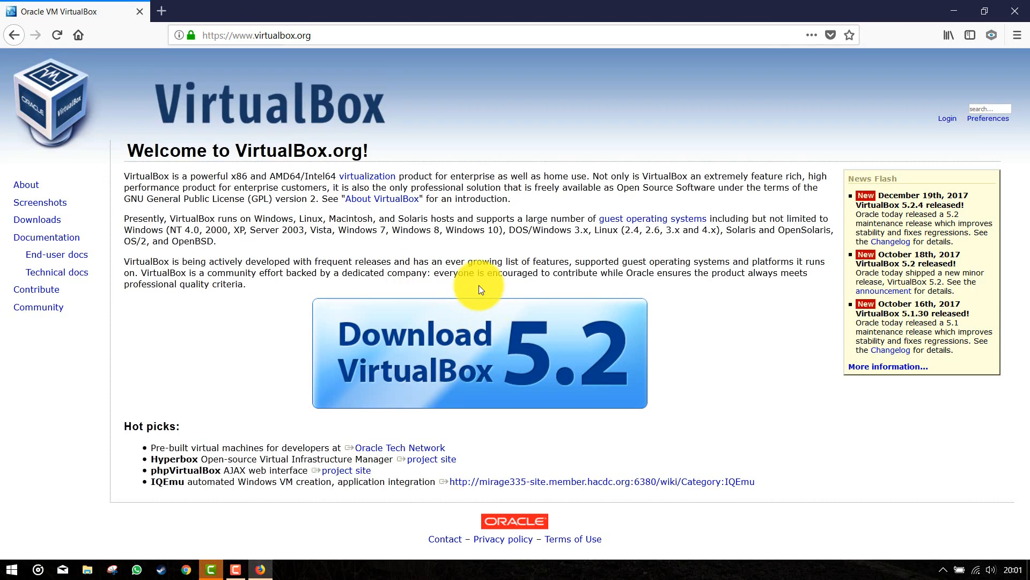
Step: Request the VirtualBox 5.2.4 package for Windows hosts from the downloads page, and cancel the offered download without adding an exception
click(476, 359)
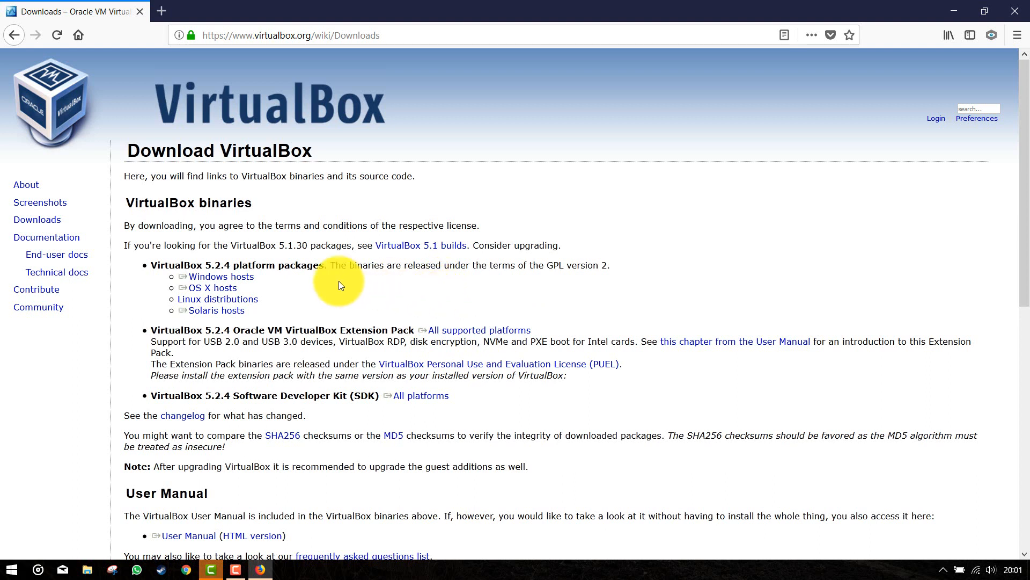
triple_click(260, 282)
click(260, 282)
triple_click(259, 282)
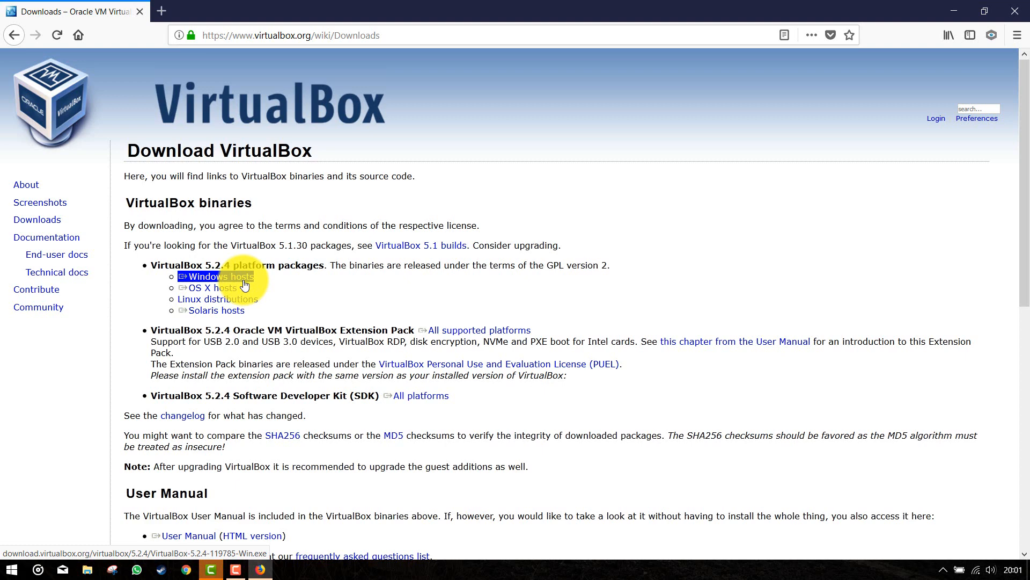
click(244, 279)
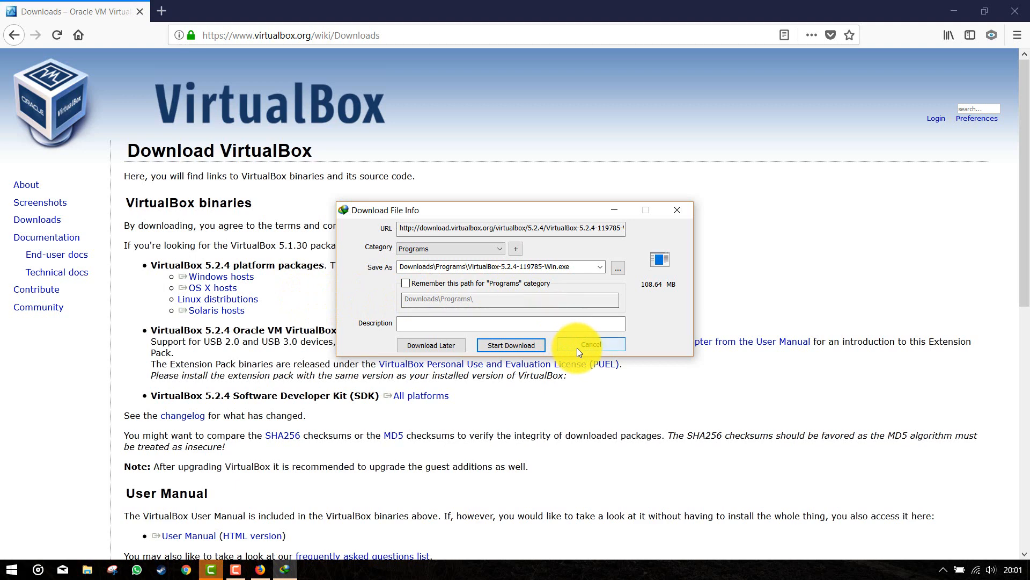
click(604, 350)
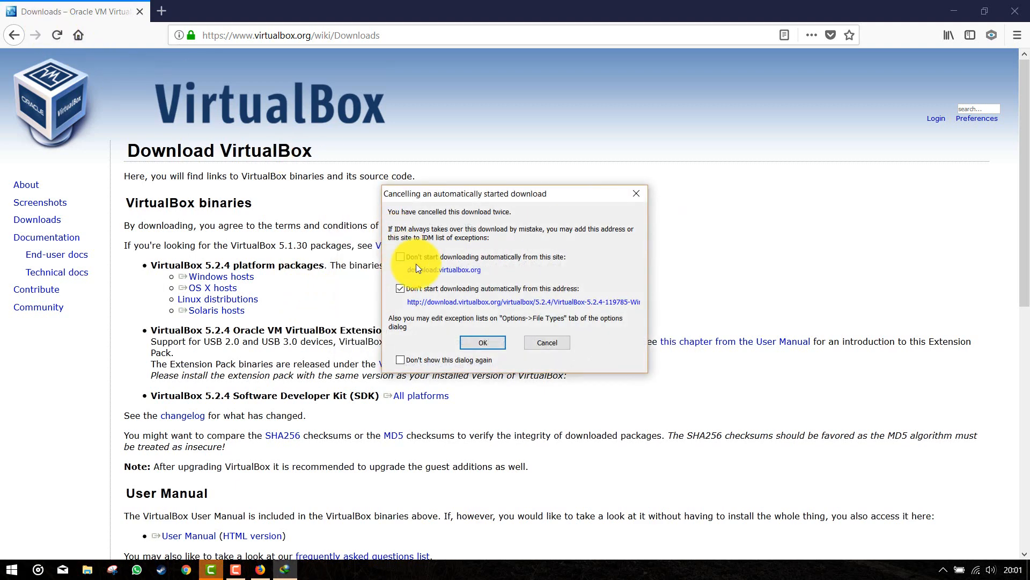
click(561, 351)
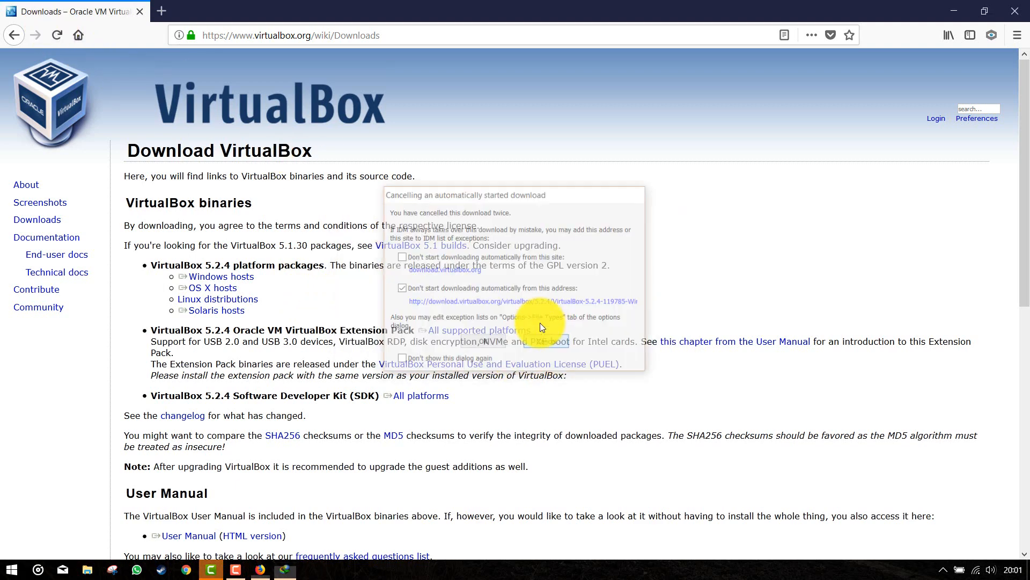
Step: Search the web for "ubuntu" in a new browser tab and open the official ubuntu.com site
click(164, 11)
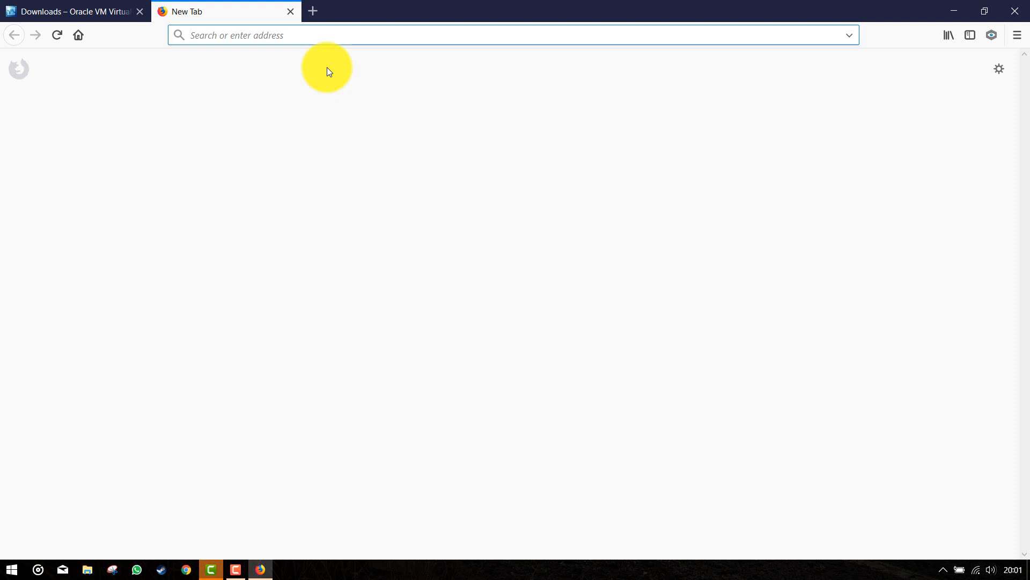
text(ubutntu)
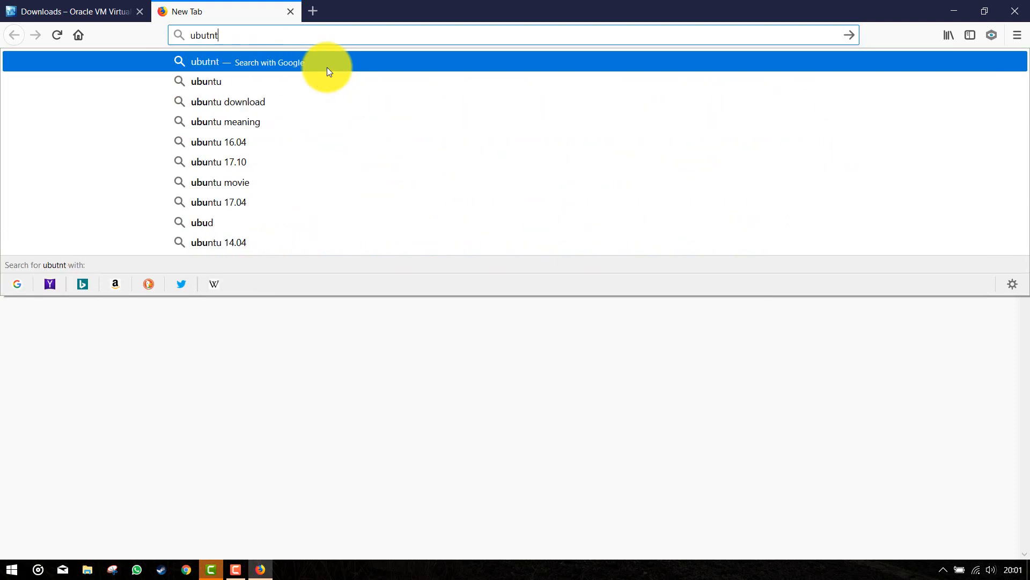
key(BackSpace)
key(BackSpace)
key(BackSpace)
key(BackSpace)
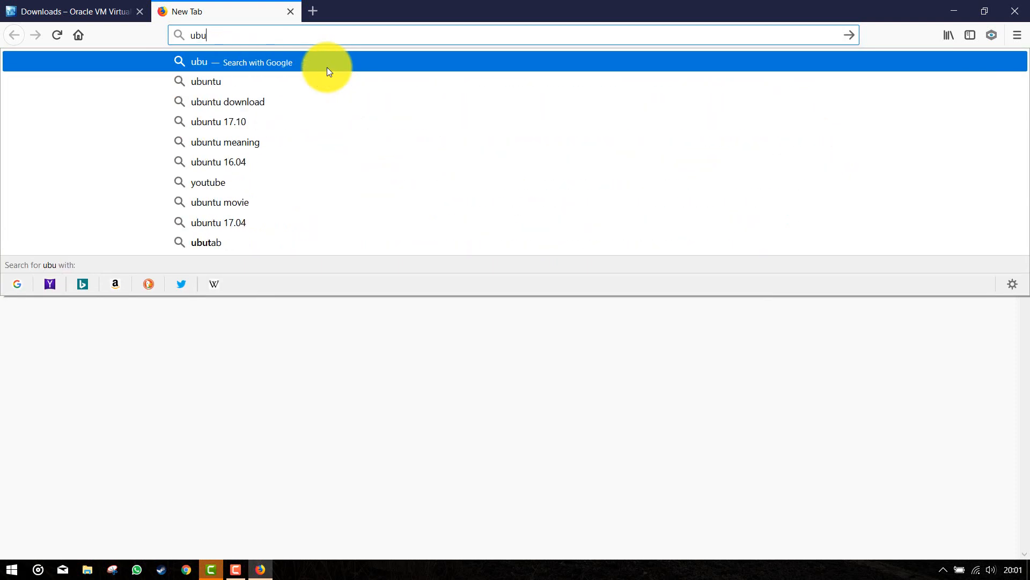
text(ntu)
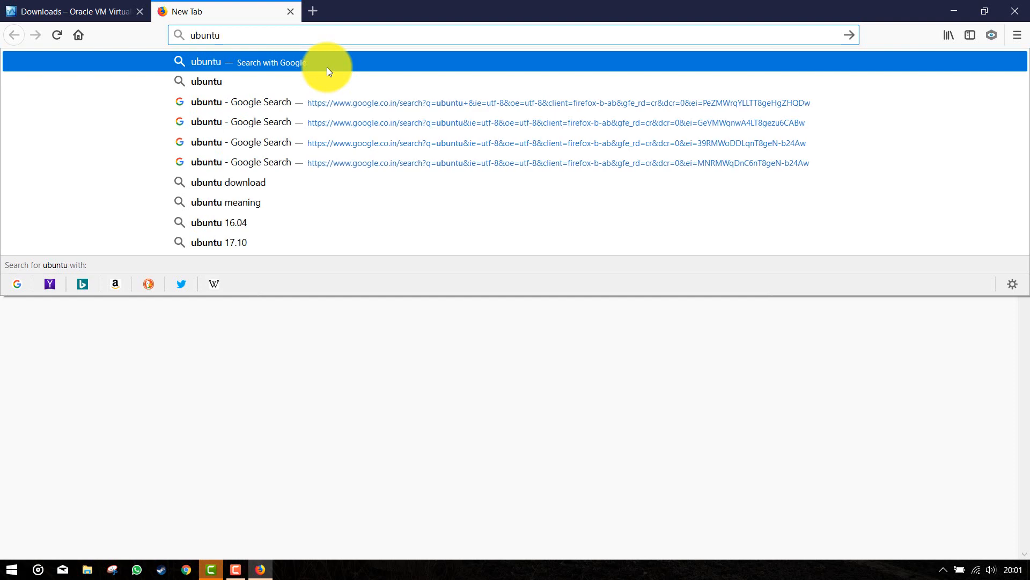
key(Return)
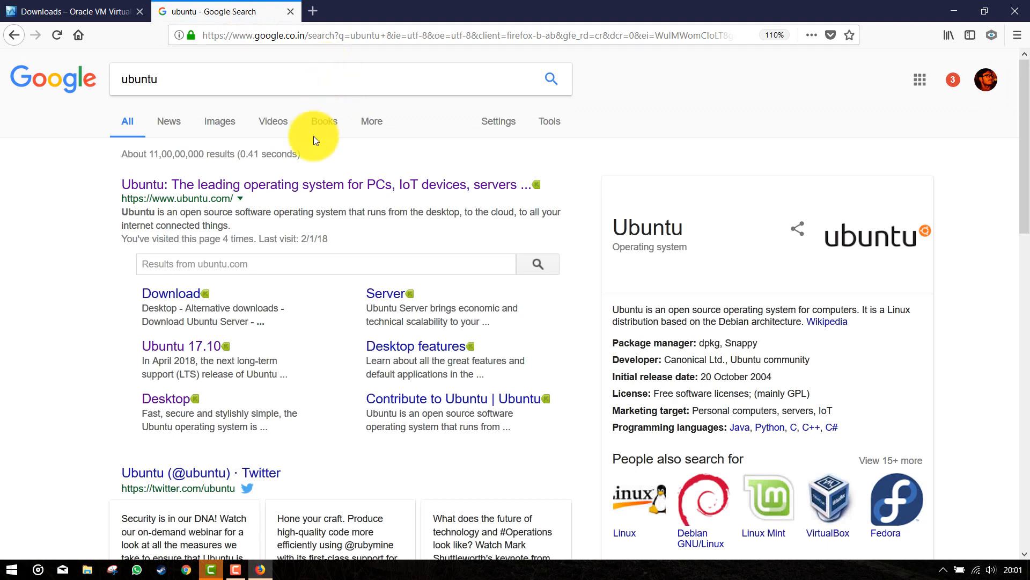
click(291, 188)
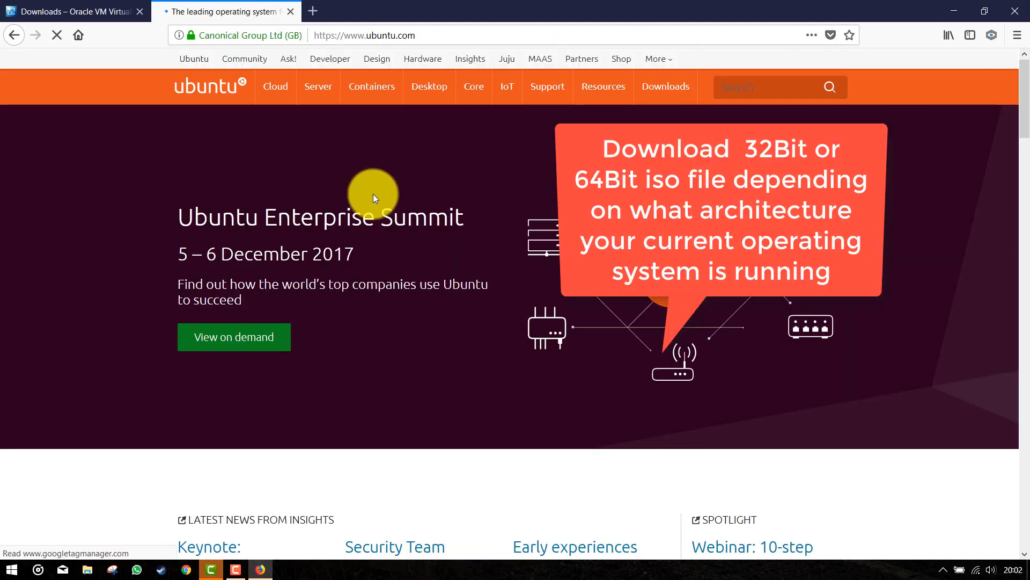
Step: Request the Ubuntu 16.04.3 LTS desktop download from the site's downloads section, skipping the contribution
click(429, 87)
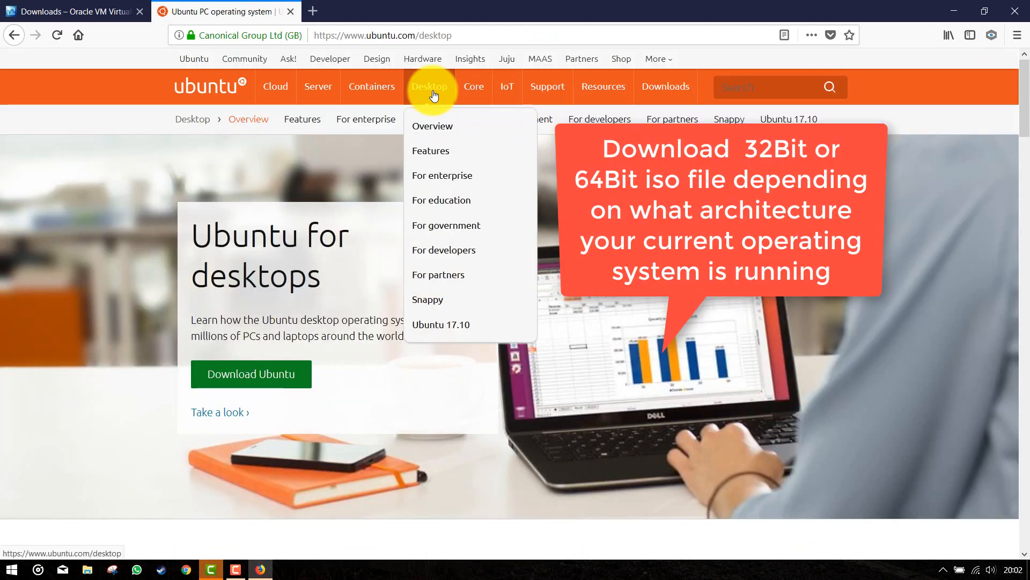
click(660, 87)
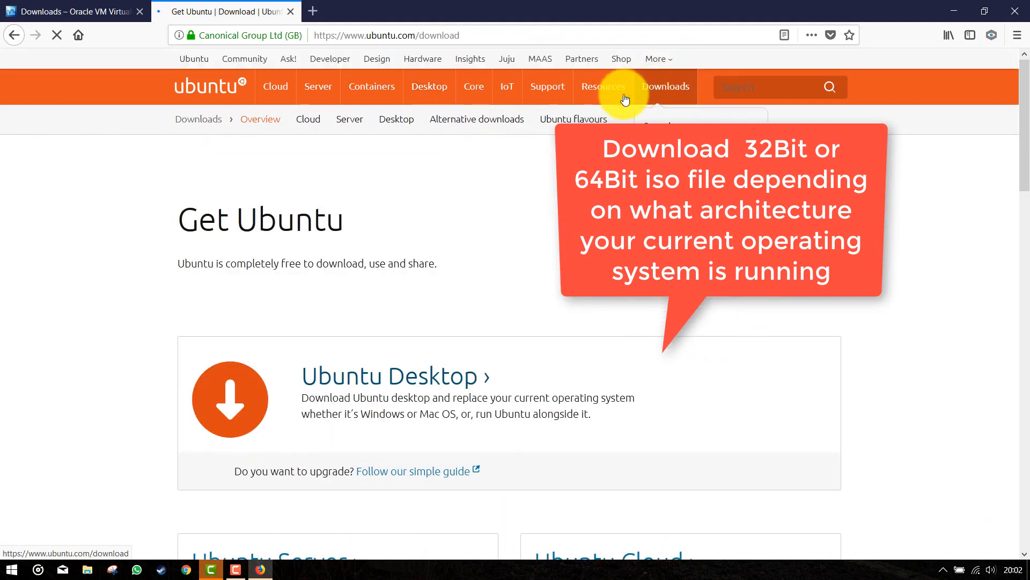
scroll(430, 267, down, 1)
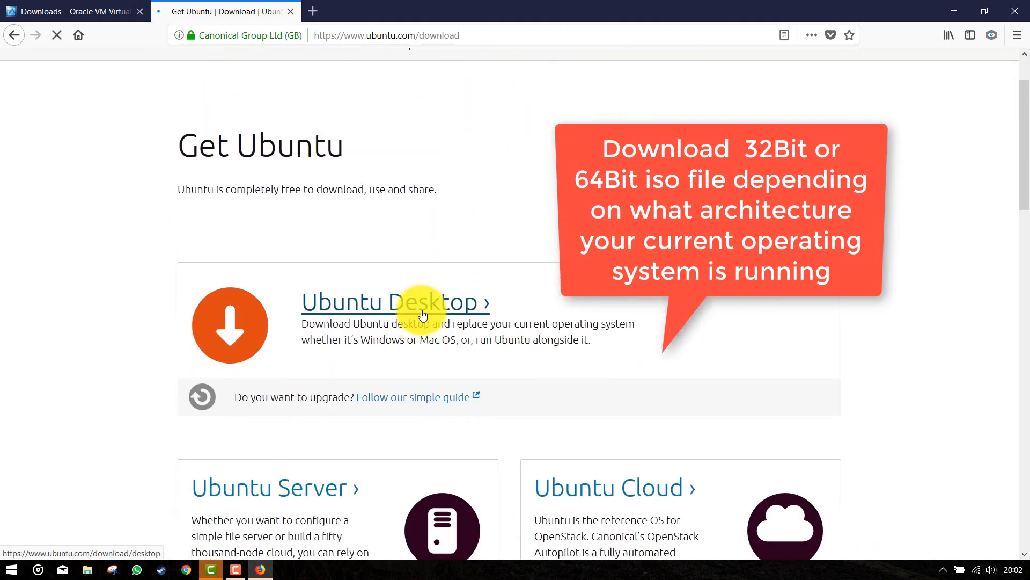
click(421, 311)
click(721, 328)
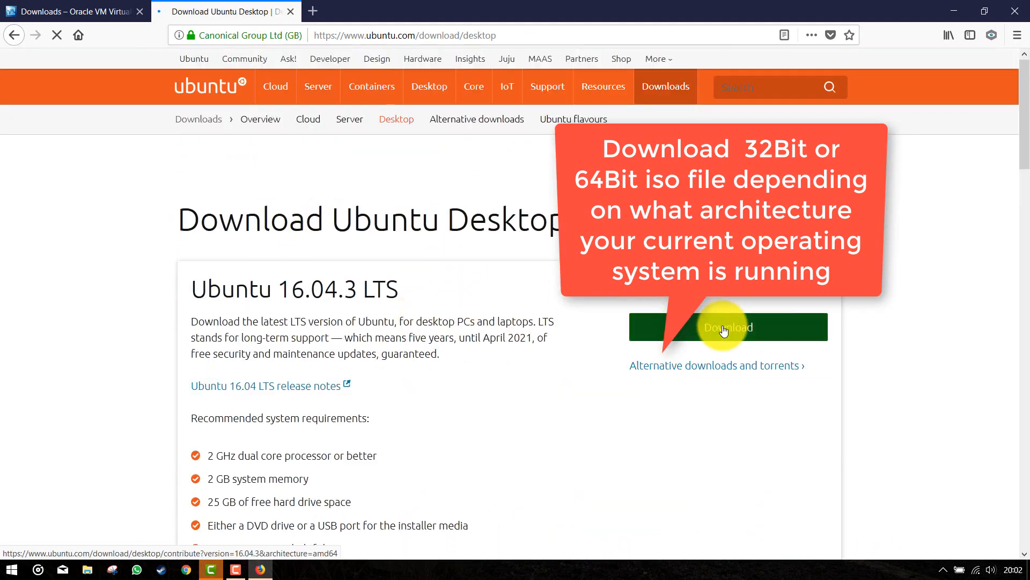
scroll(440, 357, down, 5)
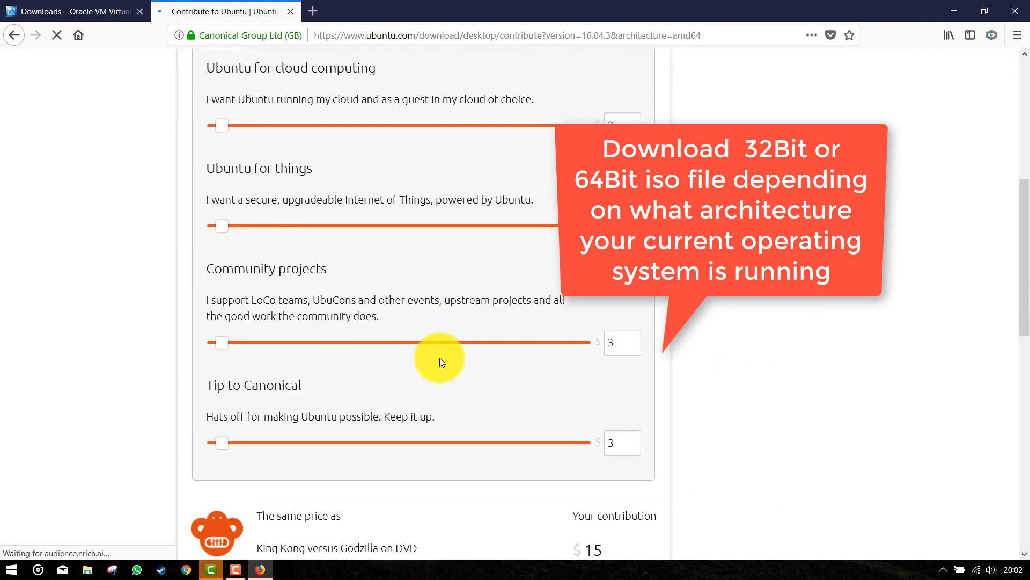
scroll(439, 358, down, 5)
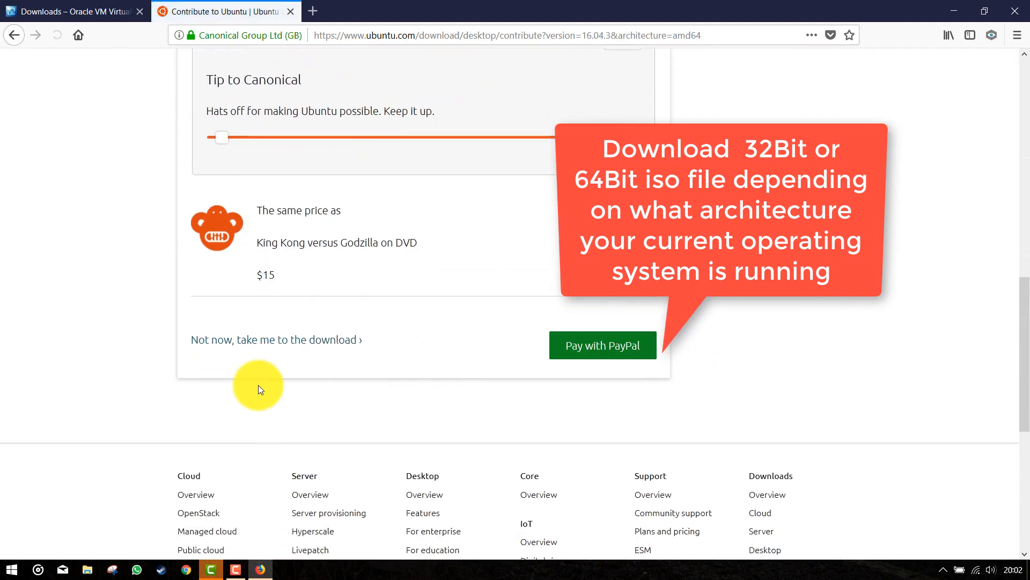
click(239, 341)
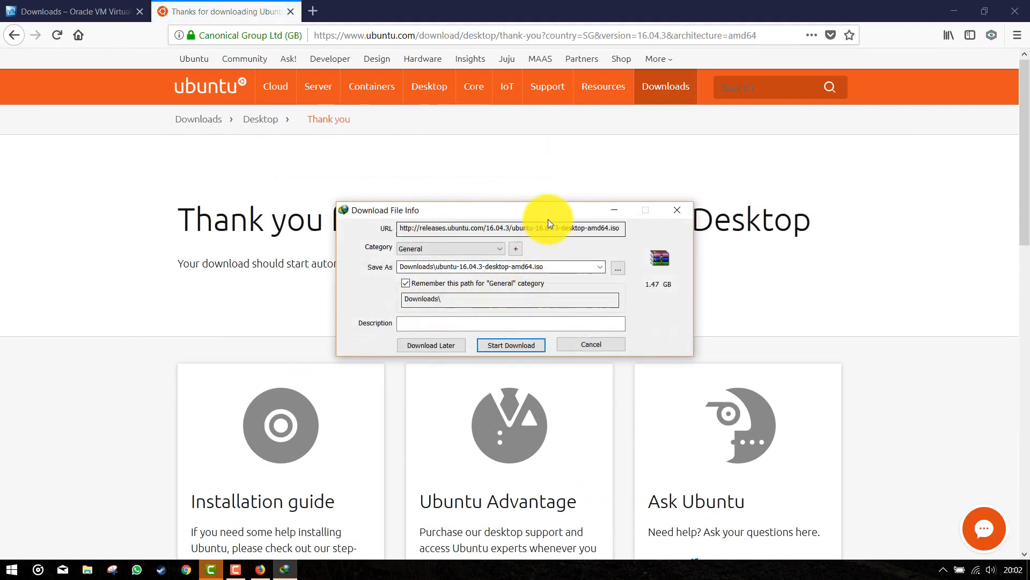
Step: Cancel the Ubuntu ISO download without adding an exception, and close Firefox with all its tabs
drag(551, 215, 493, 189)
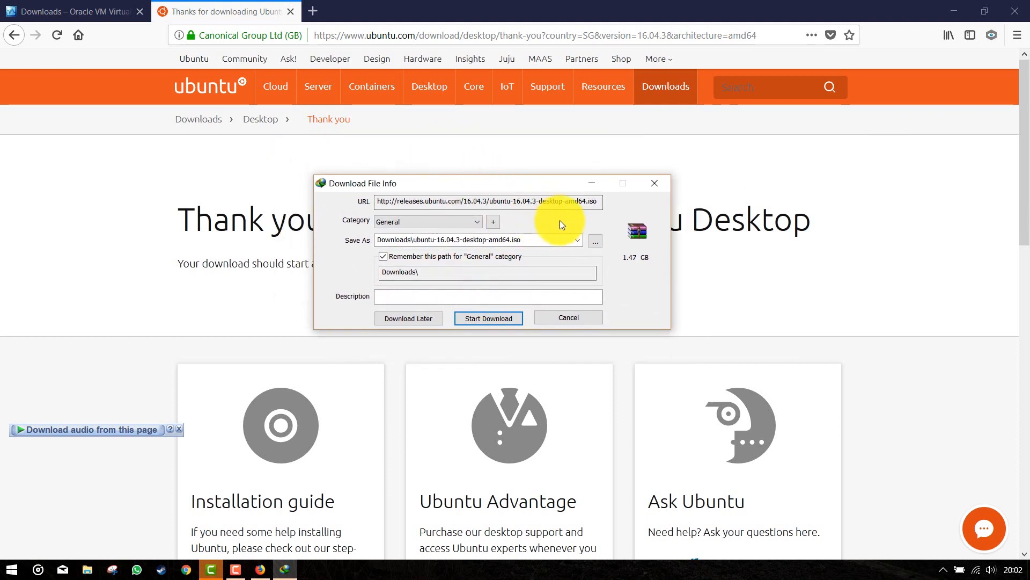
click(584, 318)
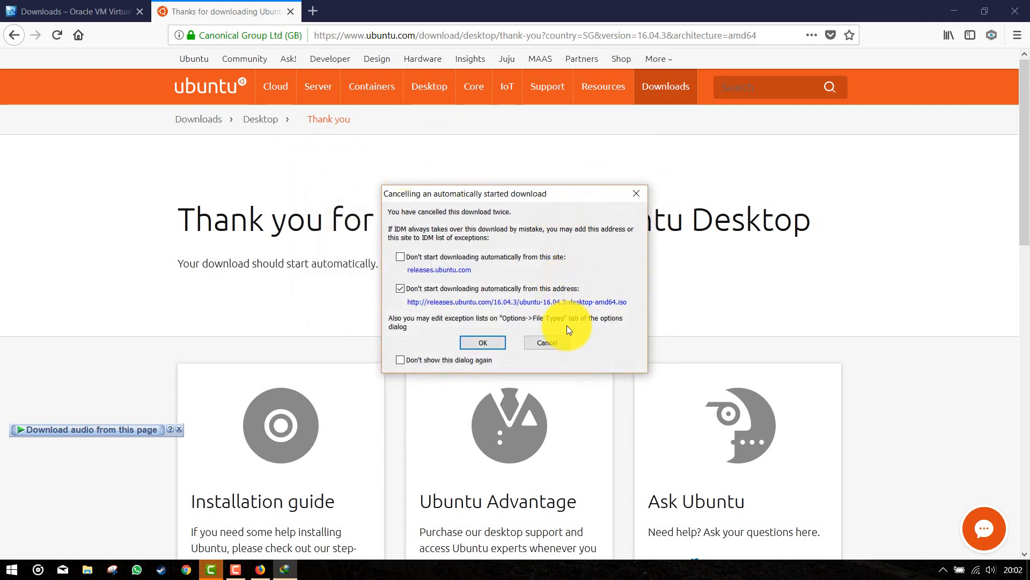
click(553, 343)
click(1015, 11)
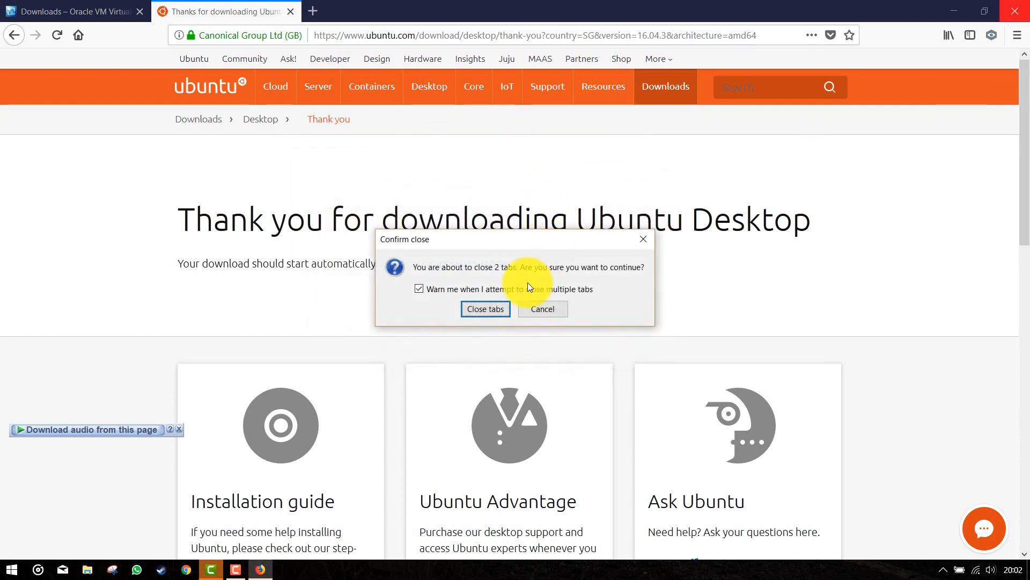
click(487, 306)
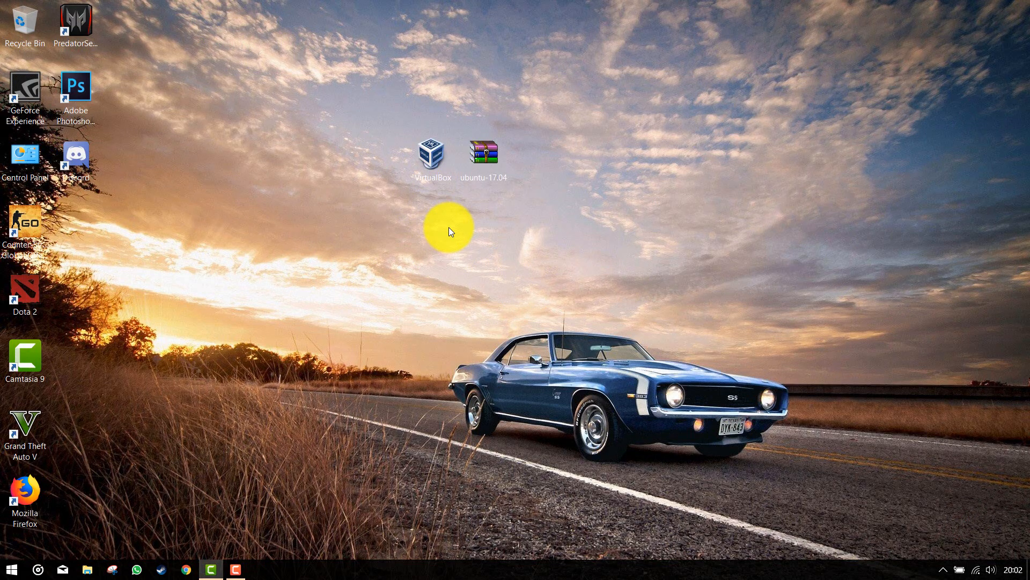
Step: Run the VirtualBox installer from the desktop and install version 5.1.24 with all default options, finishing without starting the program
double_click(434, 142)
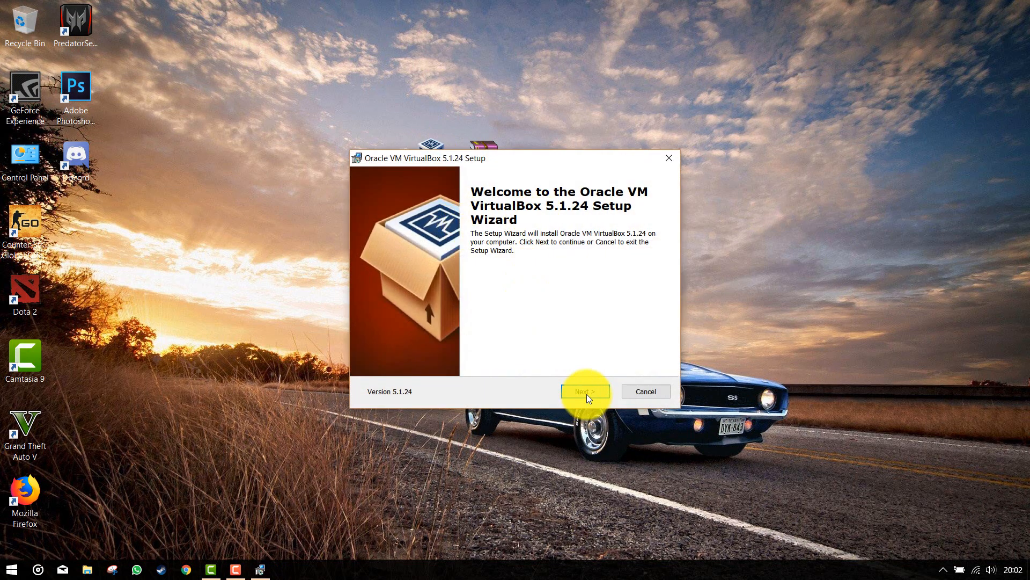
drag(507, 156, 449, 90)
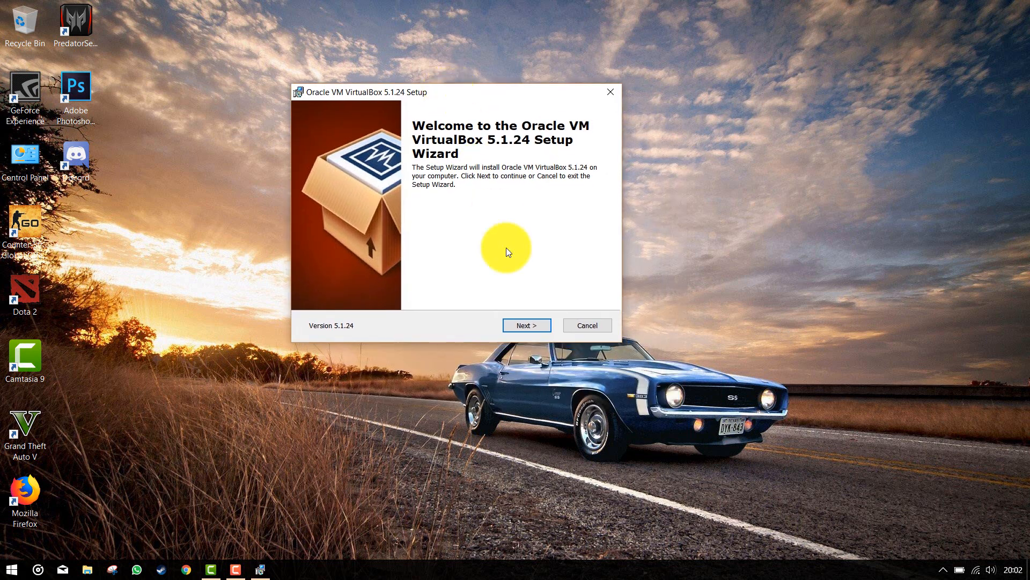
click(520, 324)
click(520, 324)
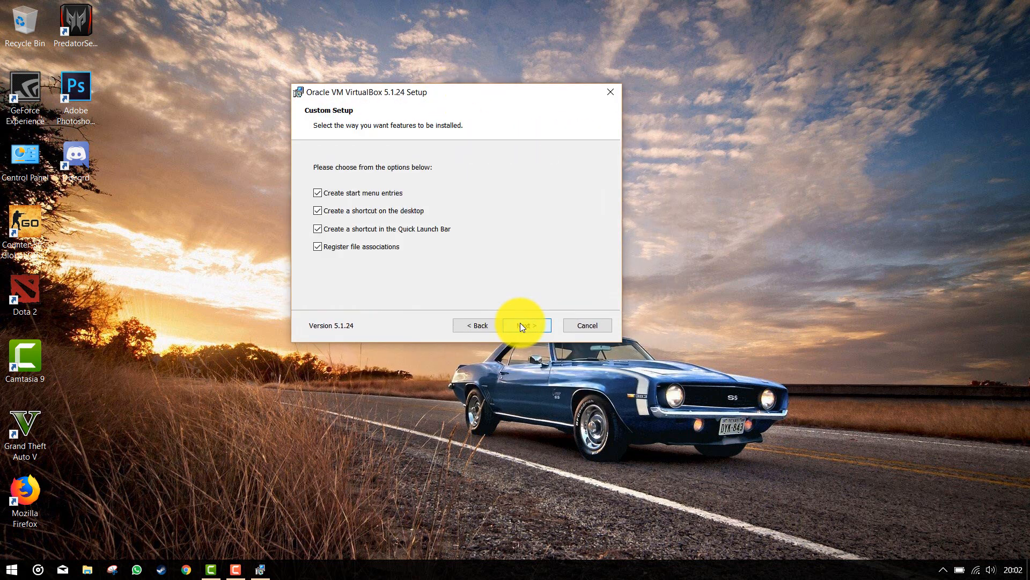
click(520, 325)
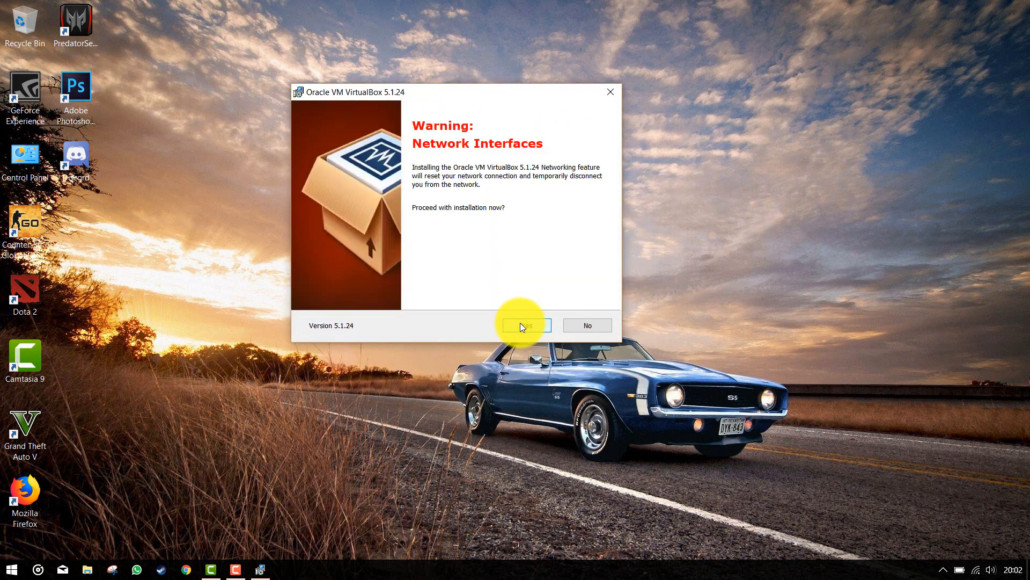
click(520, 326)
click(520, 325)
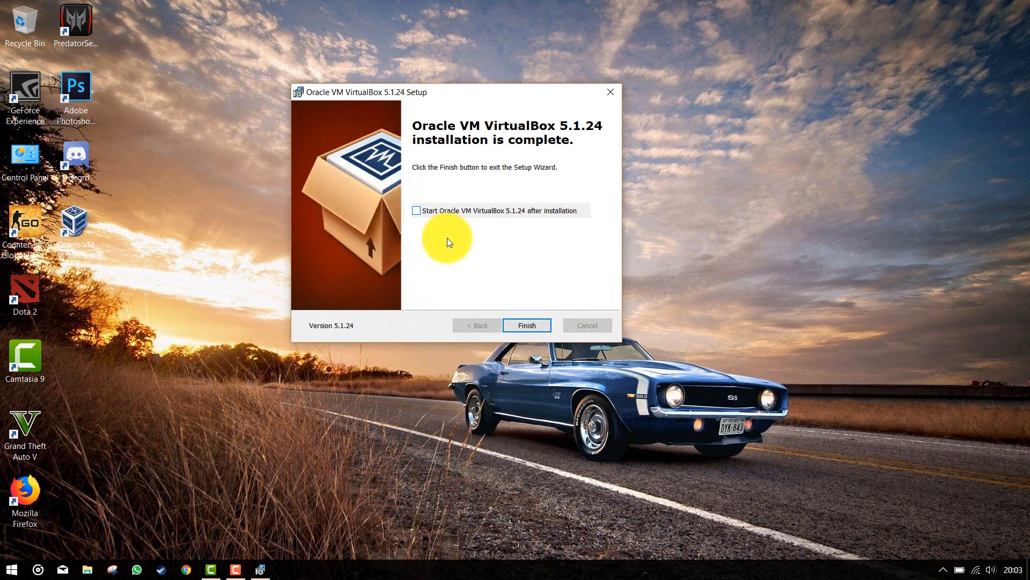
click(523, 325)
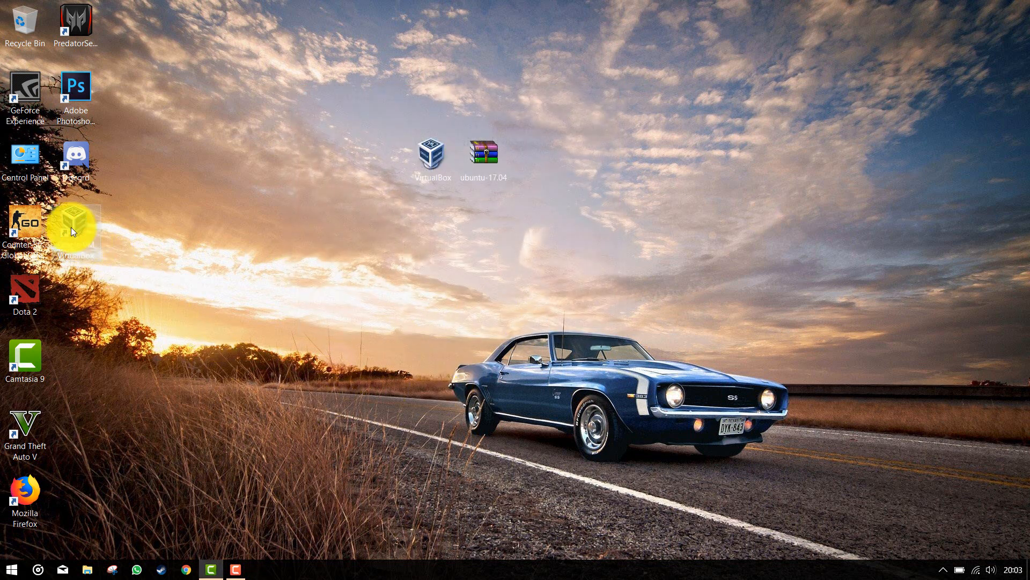
Step: Launch VirtualBox from its desktop shortcut and begin a new virtual machine named "ubuntu", type Linux, version Ubuntu (64-bit)
drag(71, 227, 278, 18)
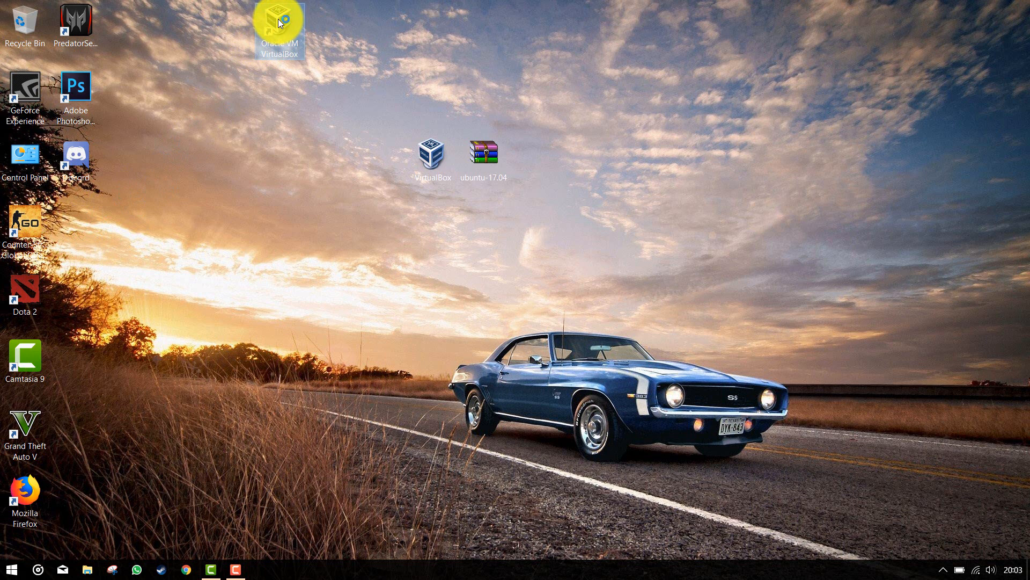
double_click(278, 19)
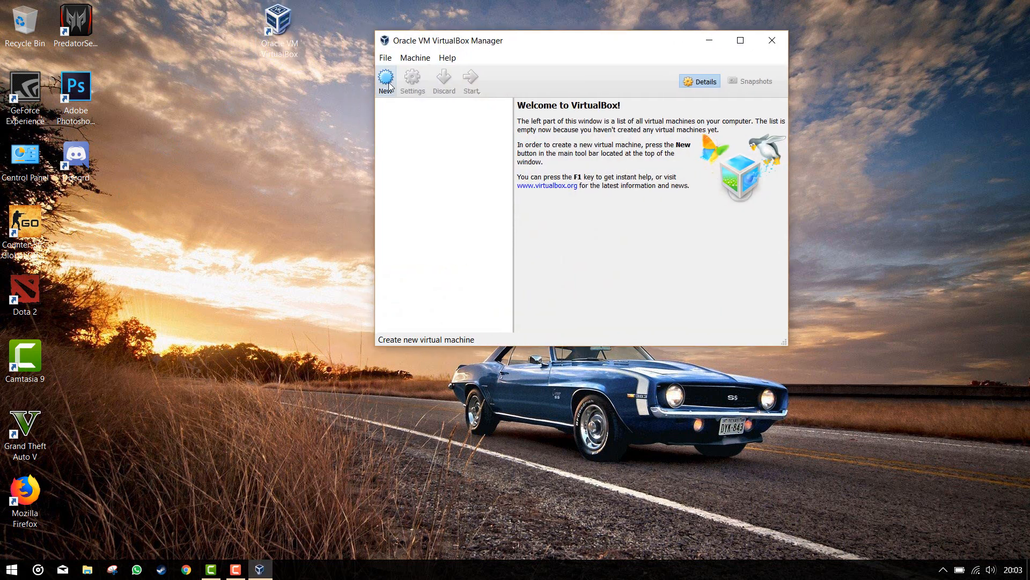
click(387, 81)
click(570, 200)
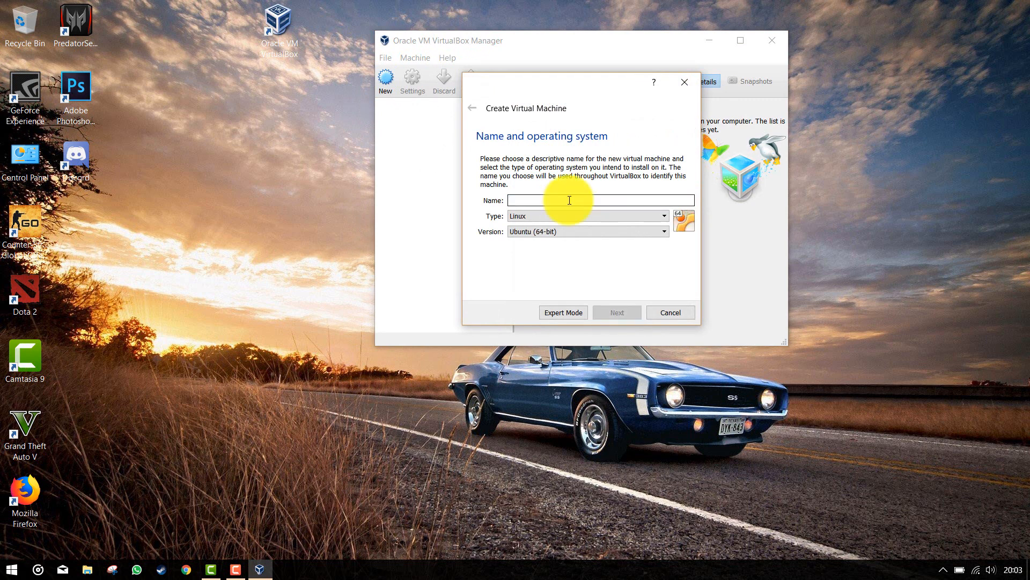
text(ubuntu)
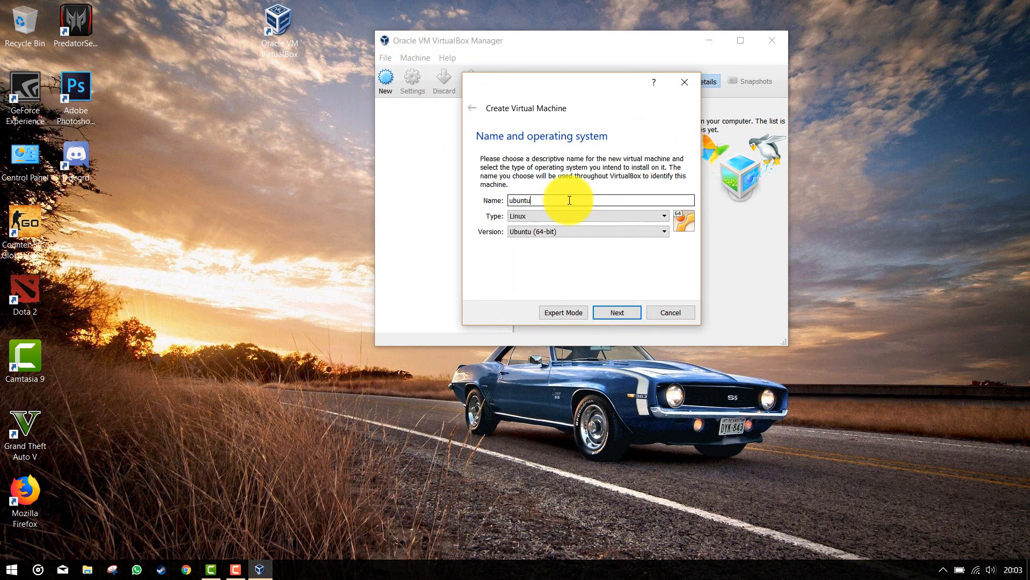
click(597, 217)
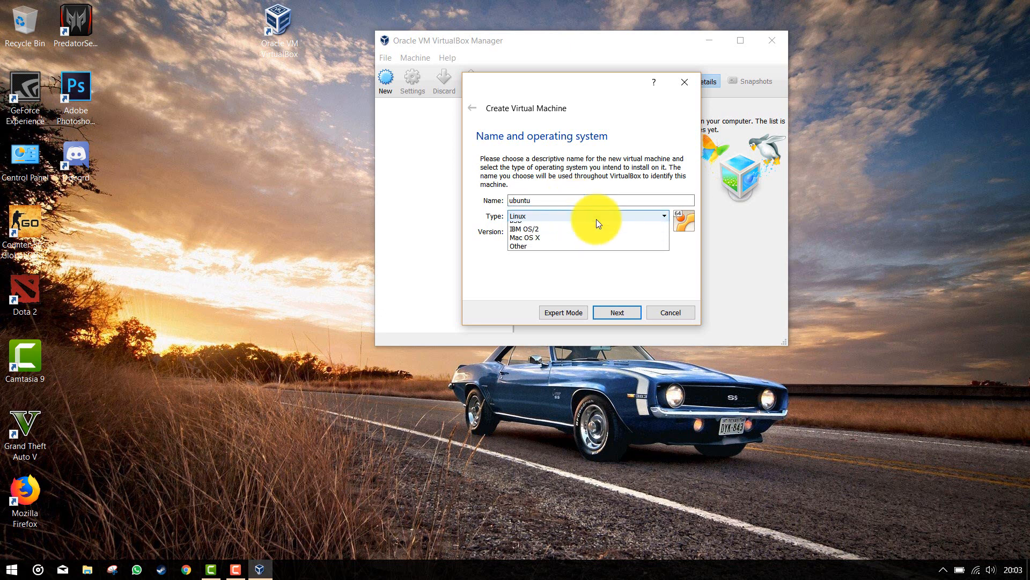
click(593, 233)
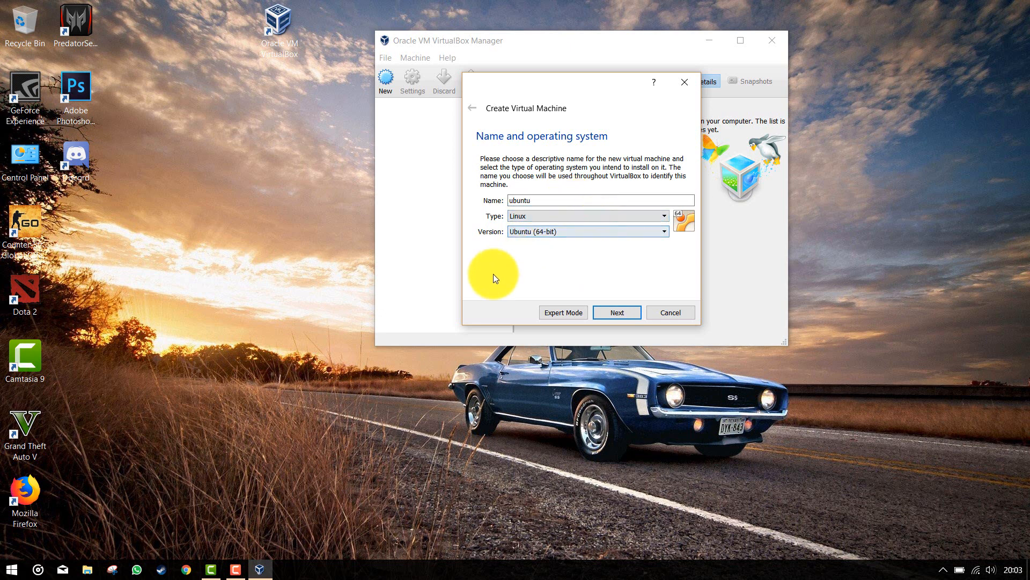
click(533, 234)
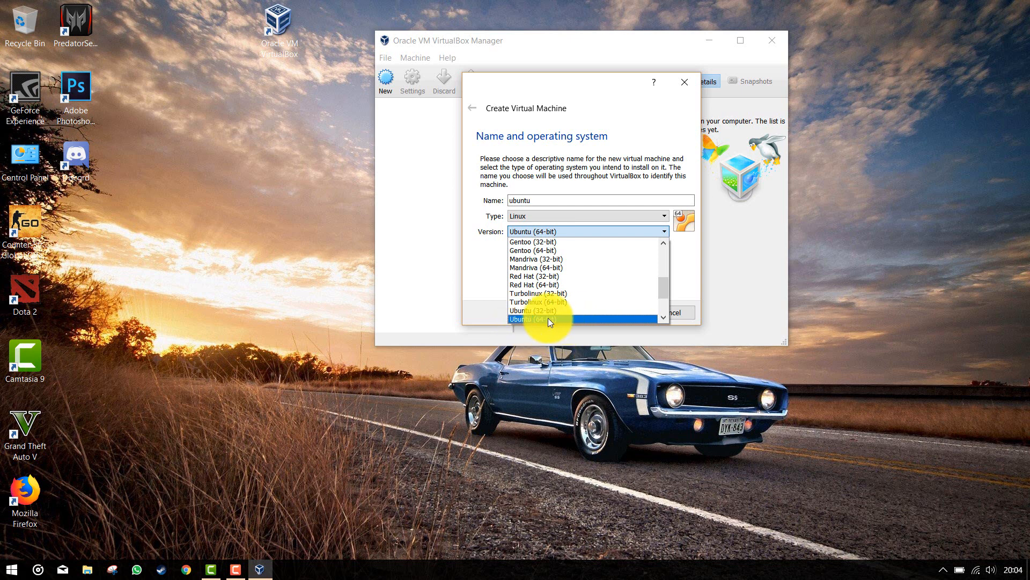
click(544, 320)
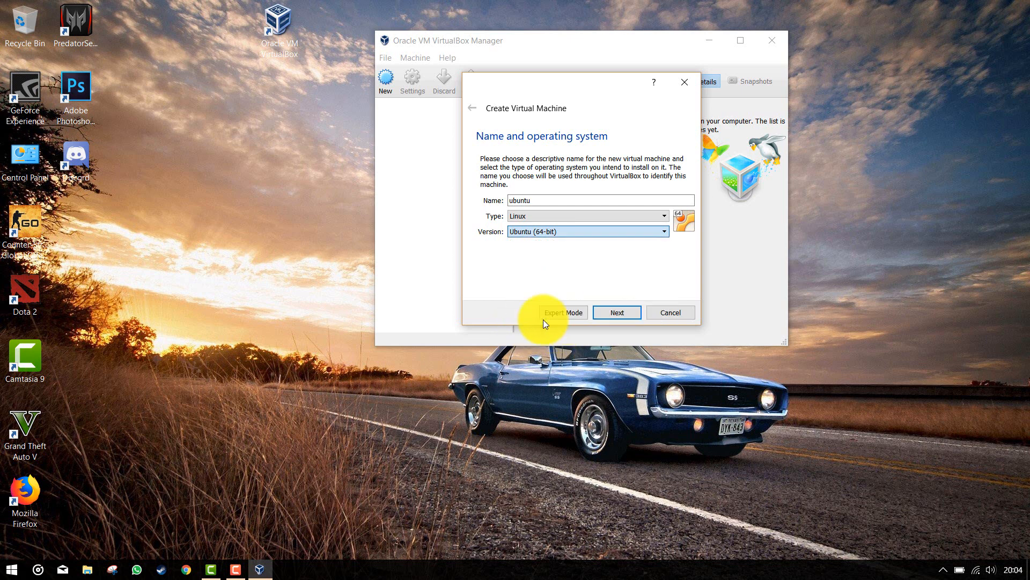
click(611, 315)
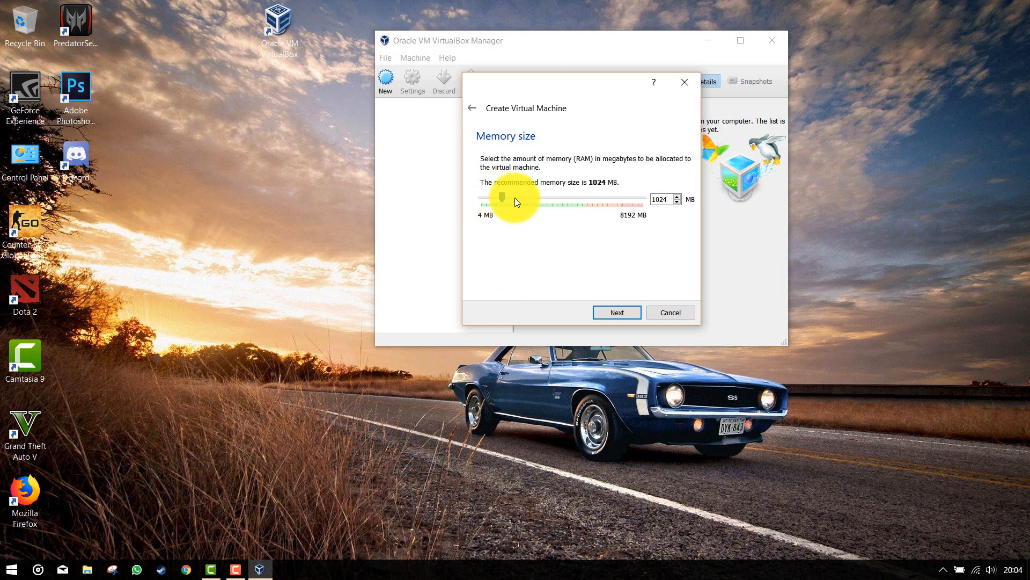
Step: Set the new virtual machine's memory size to 4096 MB and continue to the hard disk settings
click(562, 198)
click(561, 198)
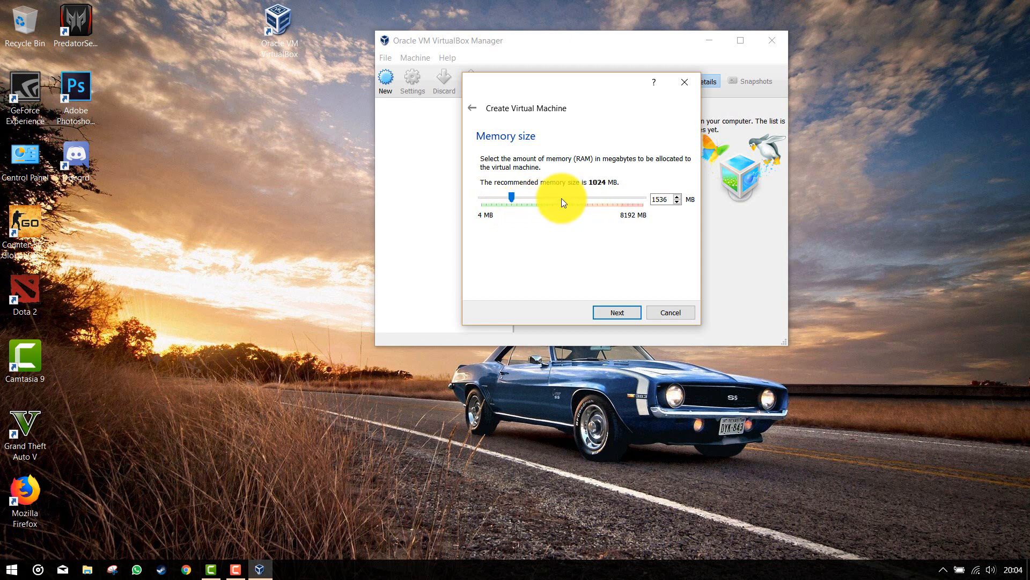
click(561, 198)
click(561, 198)
click(561, 198)
click(568, 198)
click(568, 198)
click(568, 199)
click(571, 198)
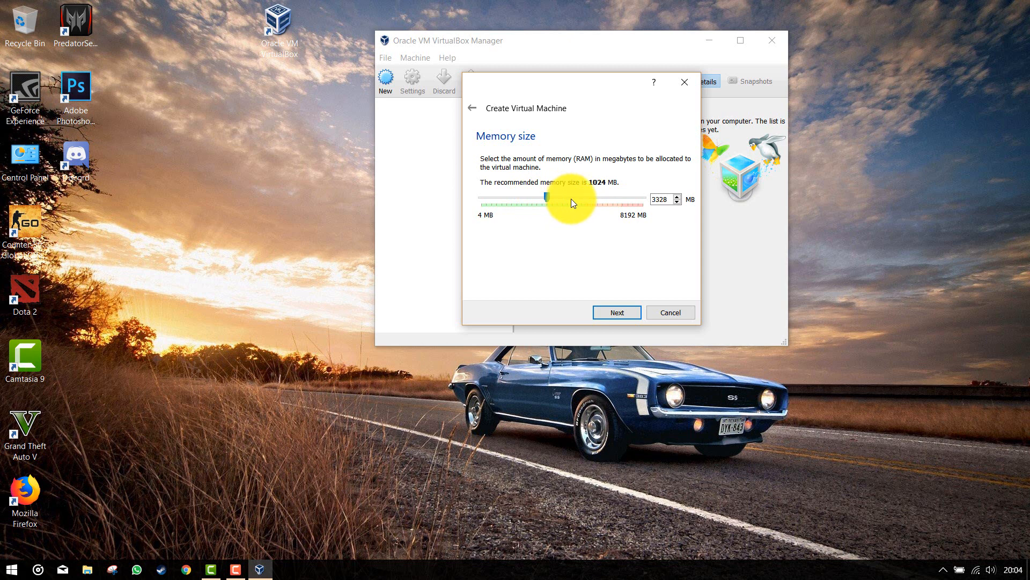
click(575, 198)
click(580, 198)
click(584, 202)
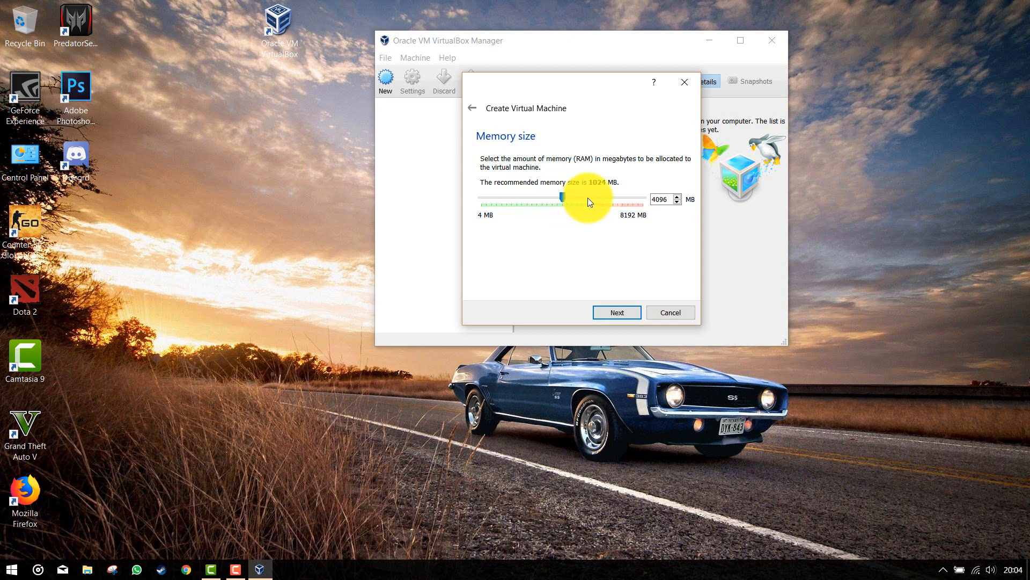
click(625, 313)
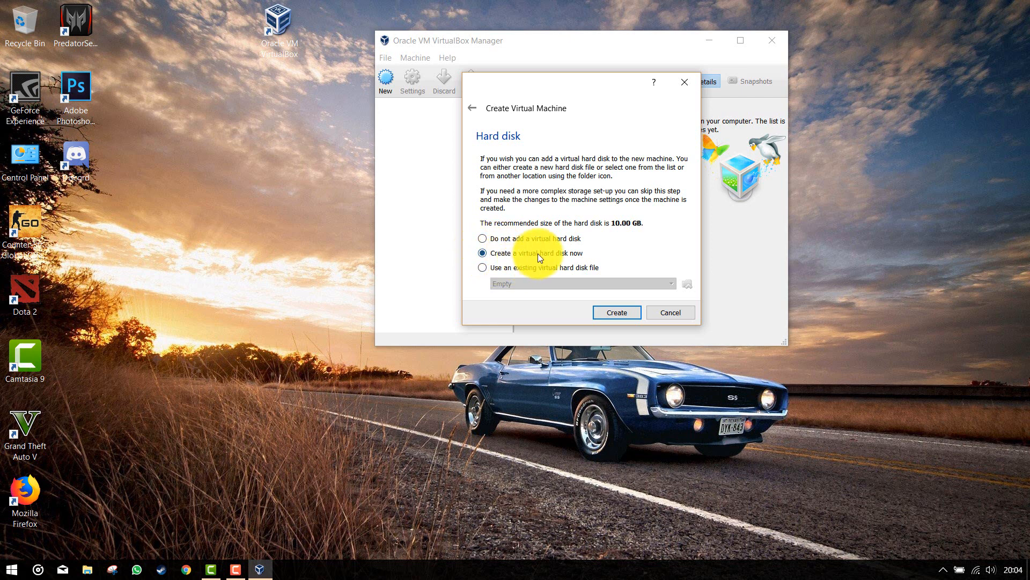
Step: Create a new 10.00 GB virtual hard disk of type VDI and finish creating the ubuntu machine
click(621, 312)
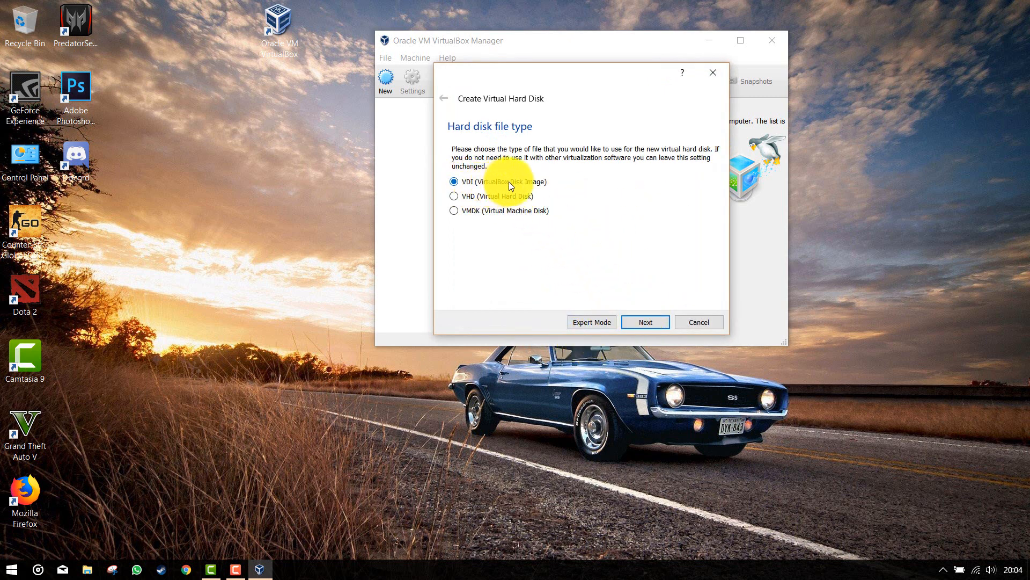
click(644, 321)
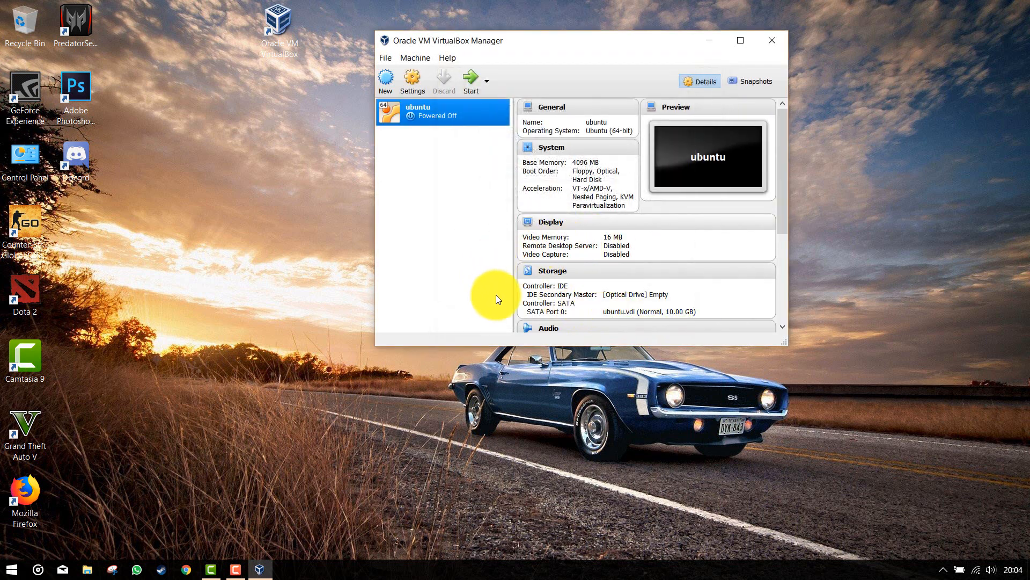
drag(486, 46, 454, 45)
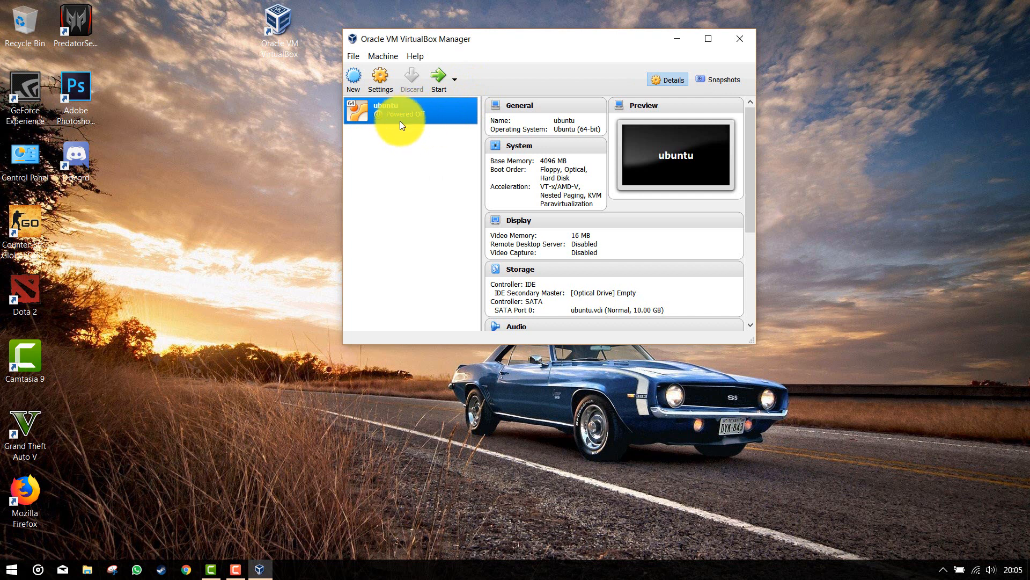
drag(444, 38, 508, 56)
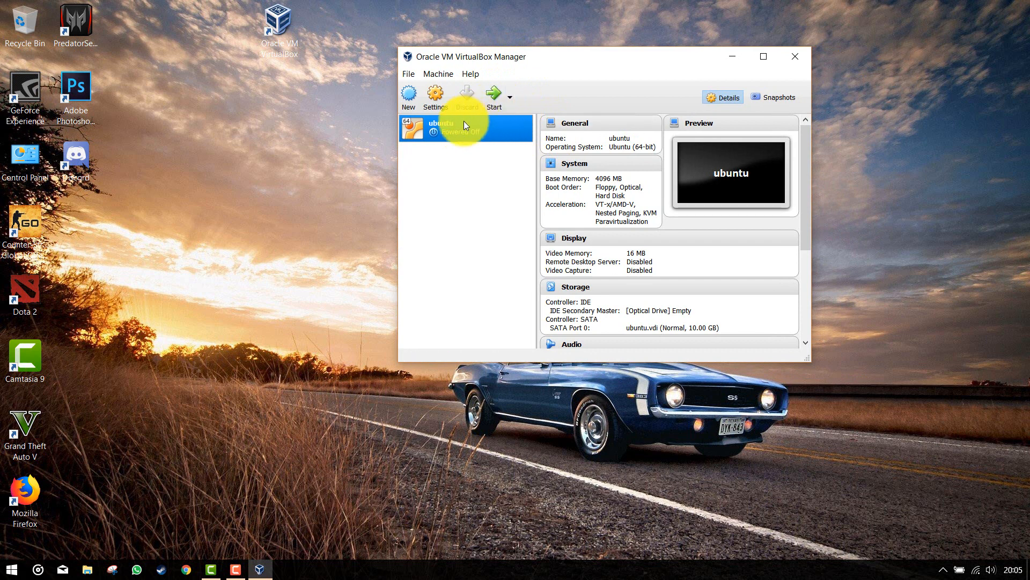
Step: Start the ubuntu virtual machine, choosing the ubuntu-17.04 ISO from the Desktop folder as its start-up disk
click(493, 102)
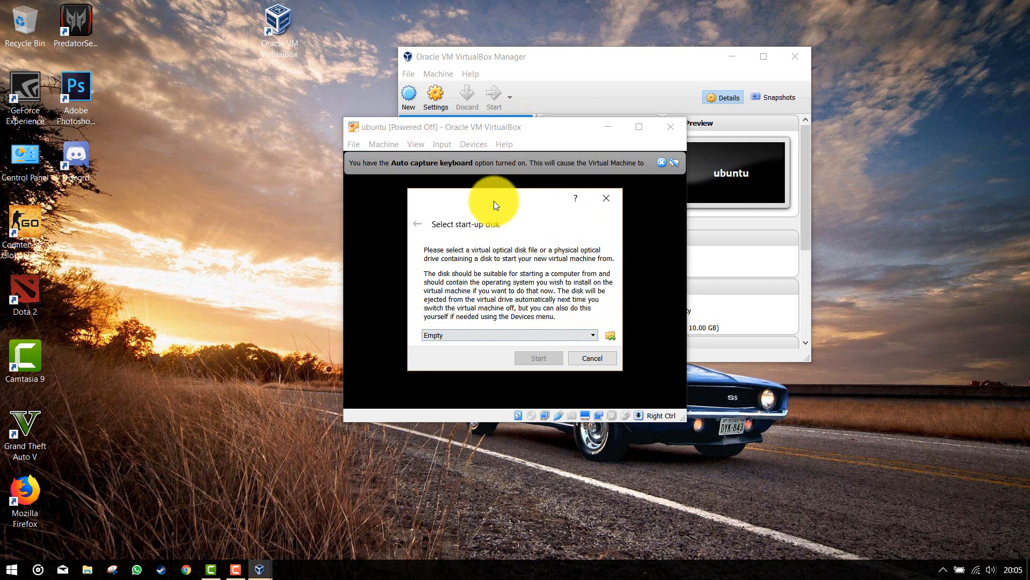
drag(494, 203, 499, 187)
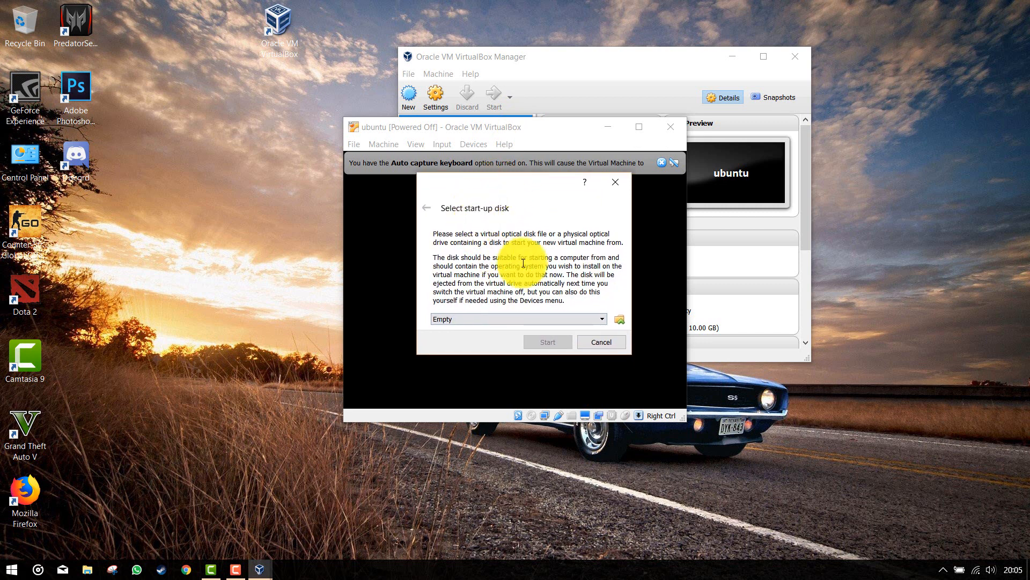
click(620, 321)
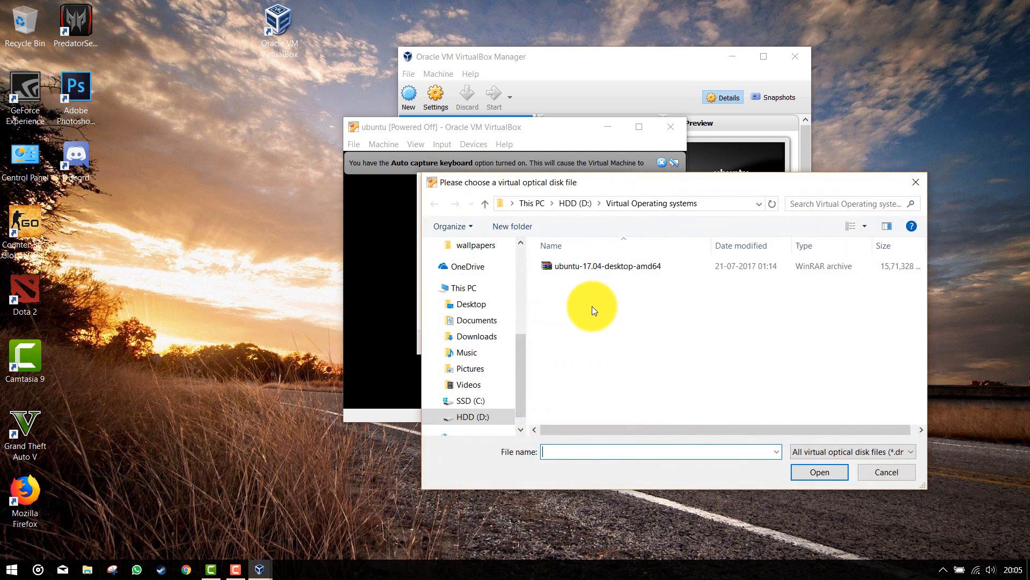
drag(621, 186, 553, 134)
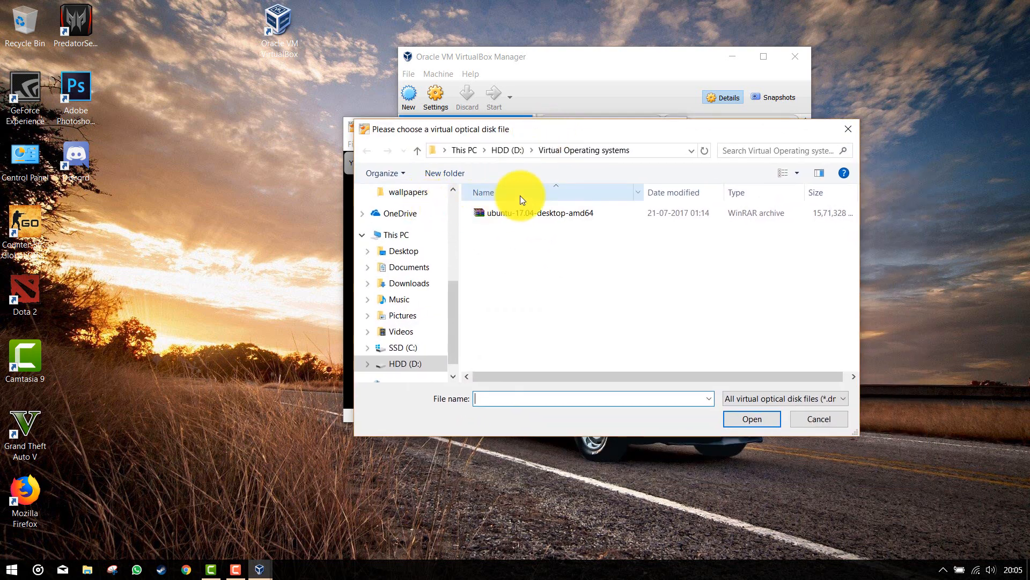
click(415, 234)
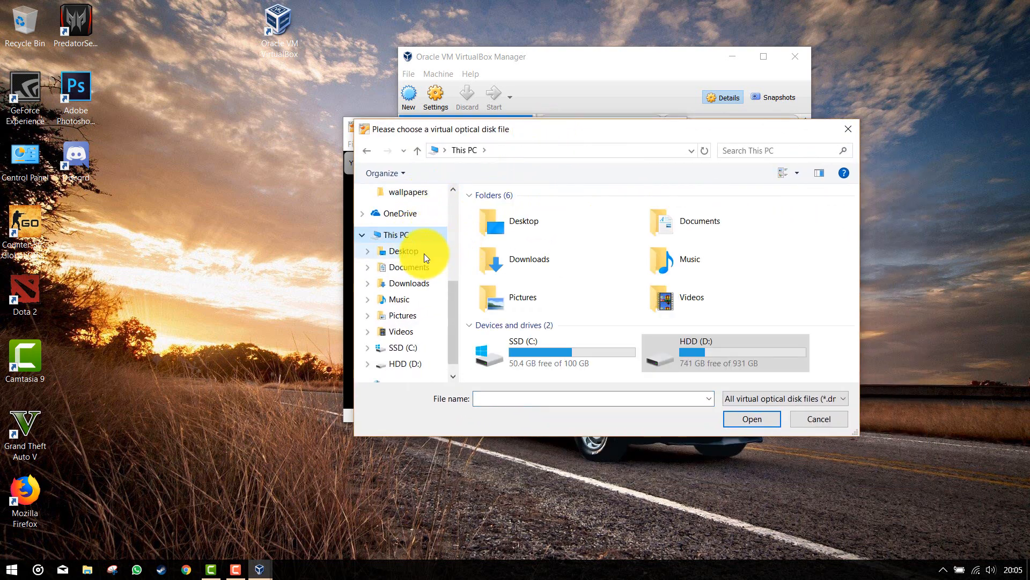
click(424, 252)
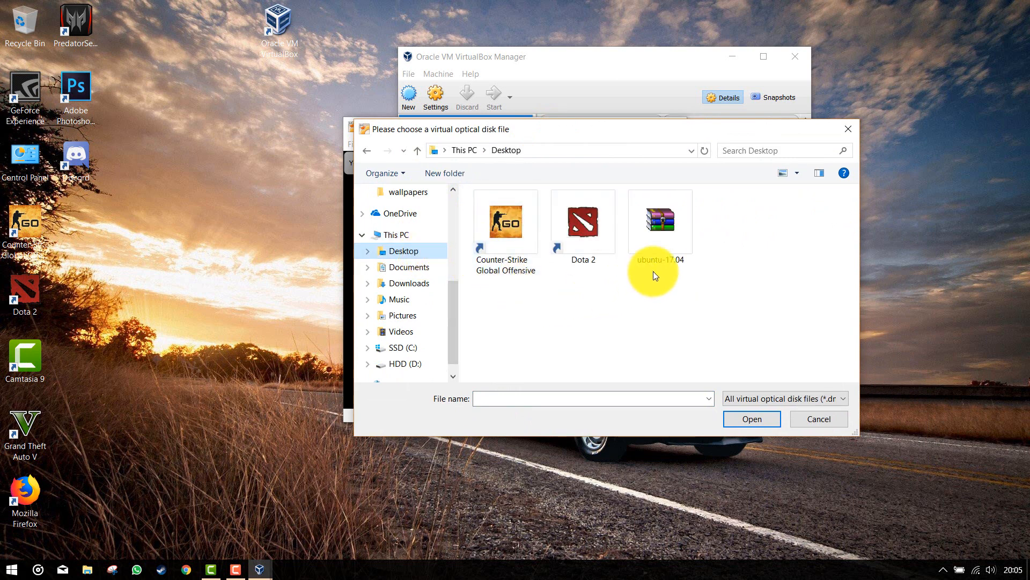
click(675, 233)
click(769, 415)
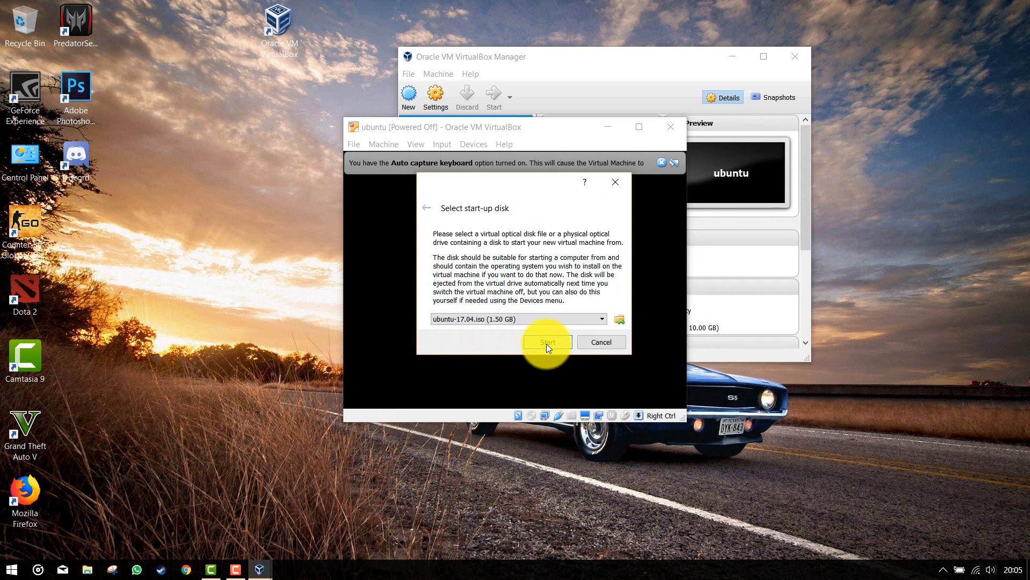
click(546, 343)
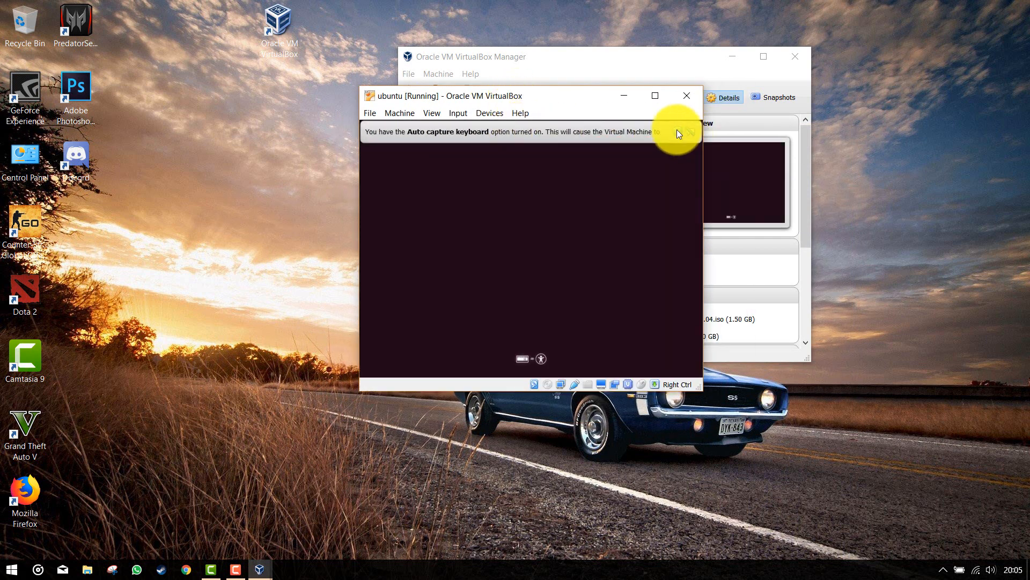
Step: Dismiss the keyboard capture and mouse pointer integration notices in the running machine, and maximize its window
click(678, 132)
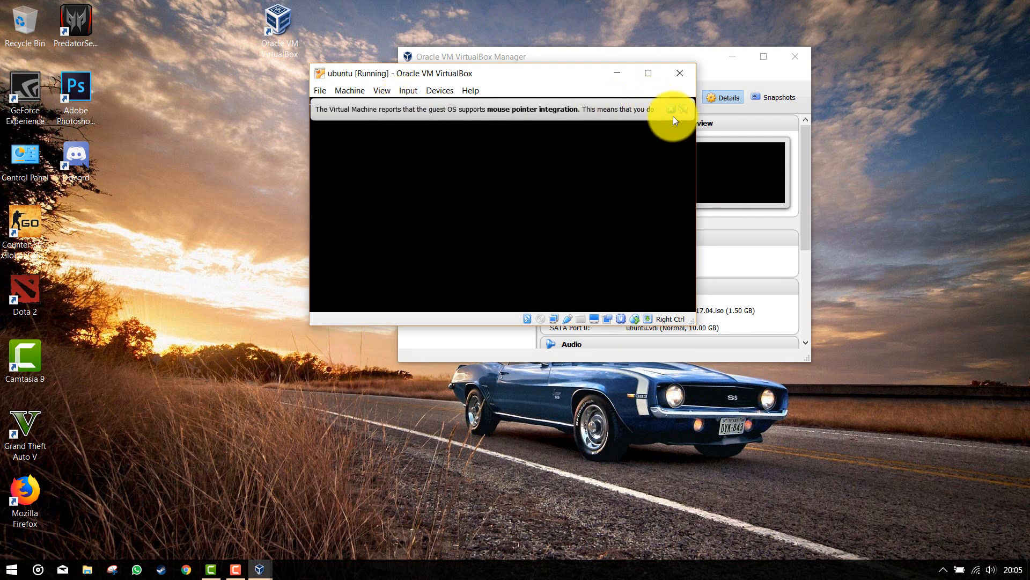
click(674, 108)
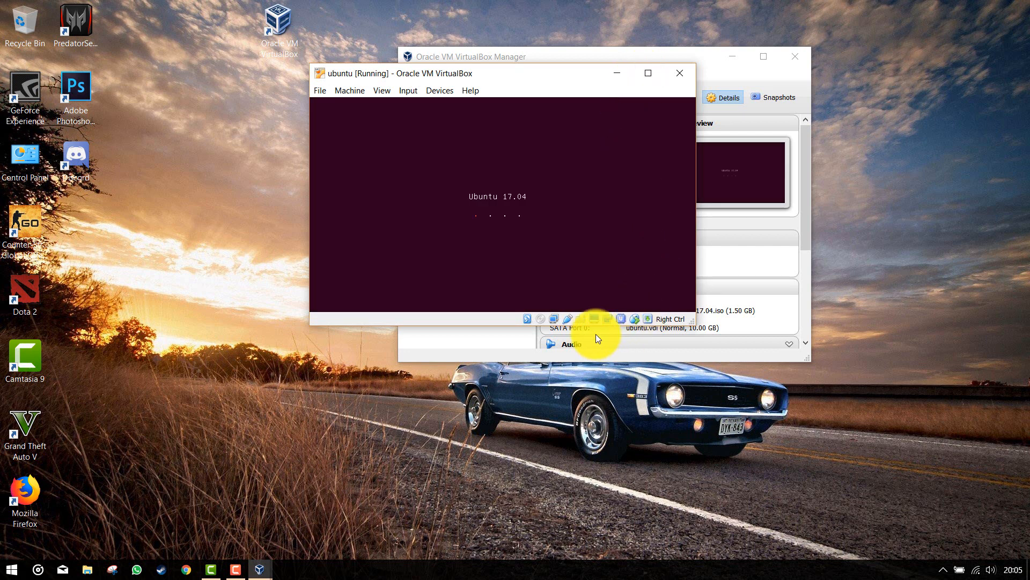
drag(694, 322, 803, 439)
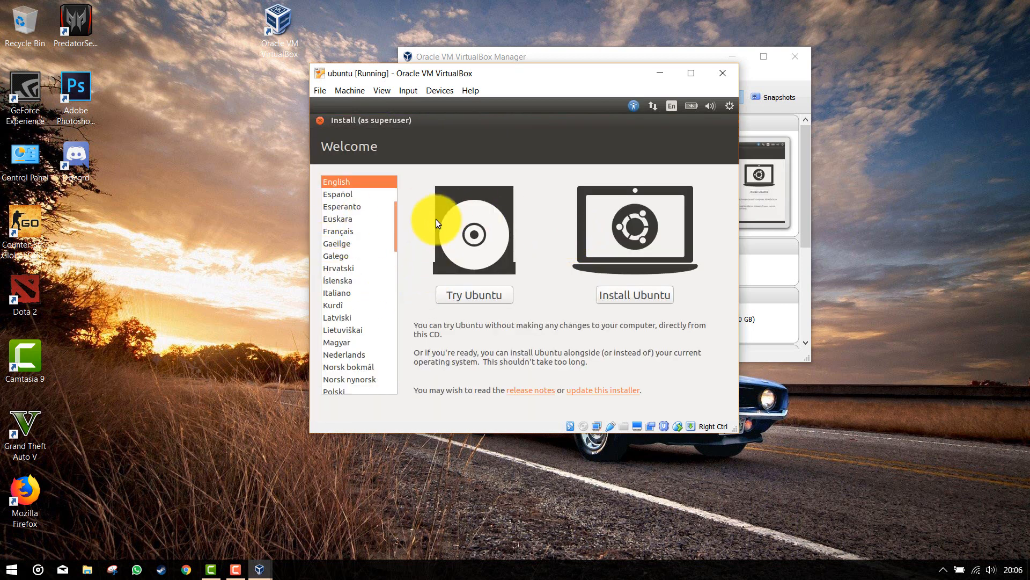
click(690, 73)
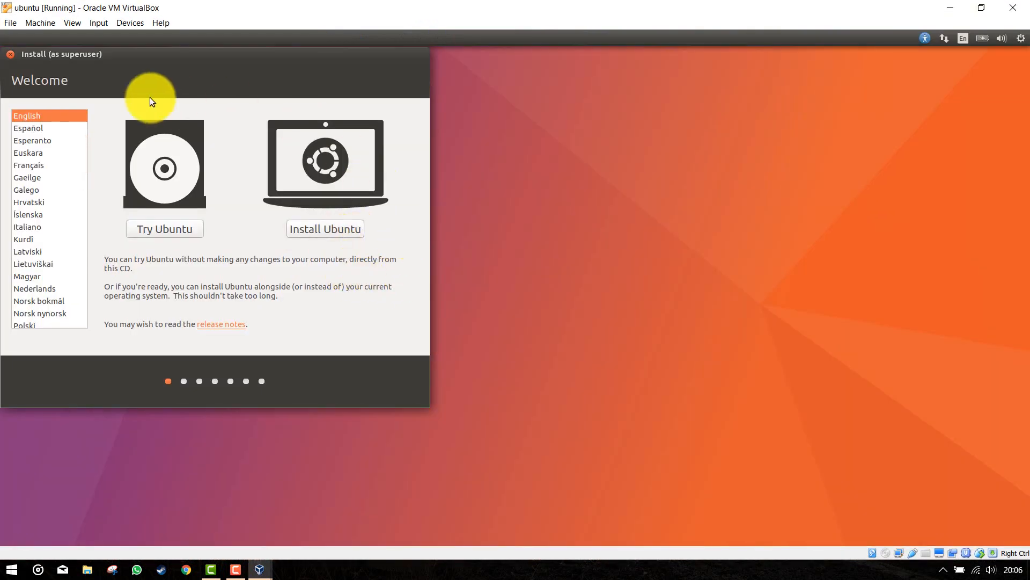
Step: Start the Ubuntu installation in English and continue with third-party software enabled and updates during installation left off
drag(70, 55, 400, 119)
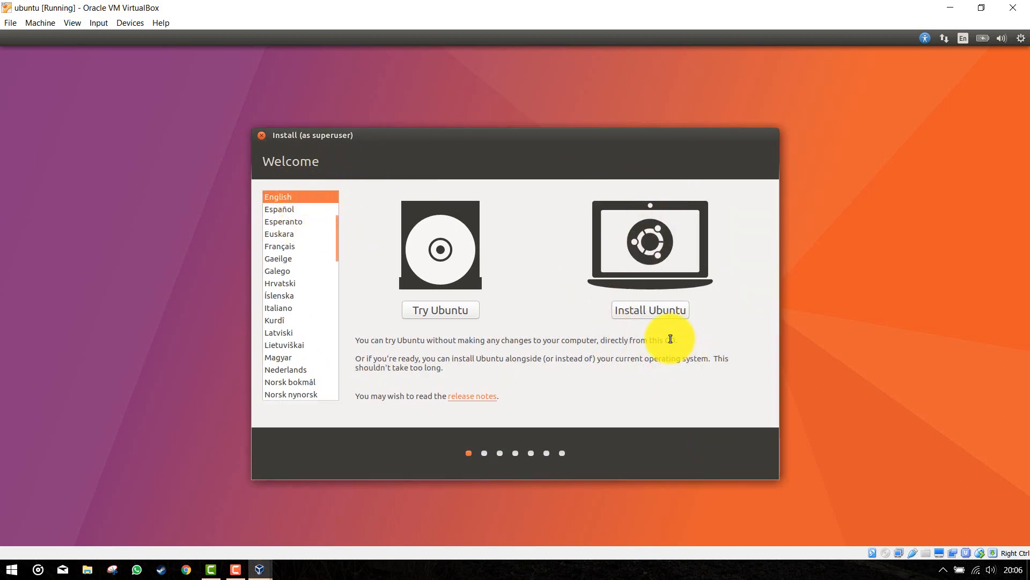
click(658, 311)
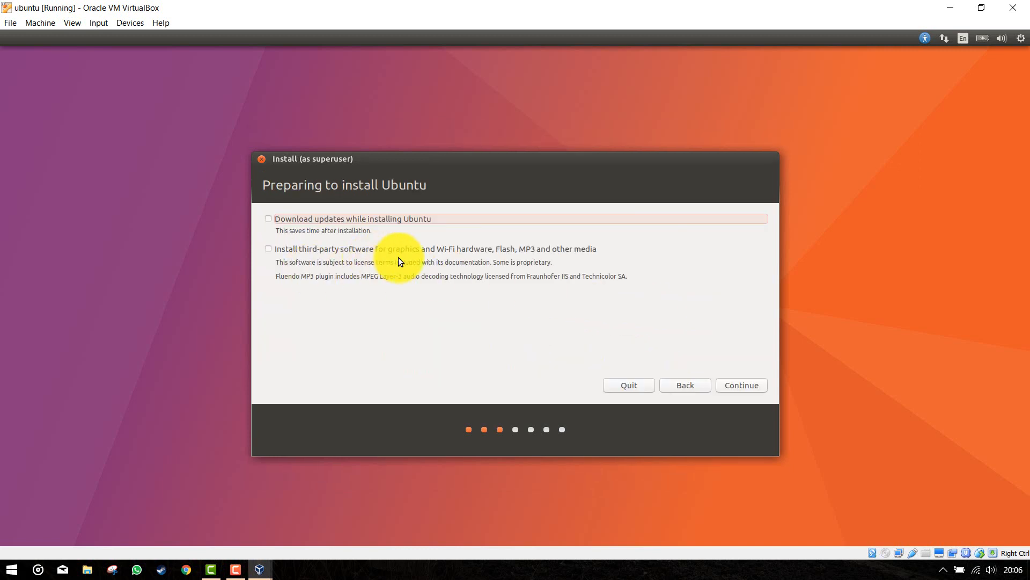
click(268, 249)
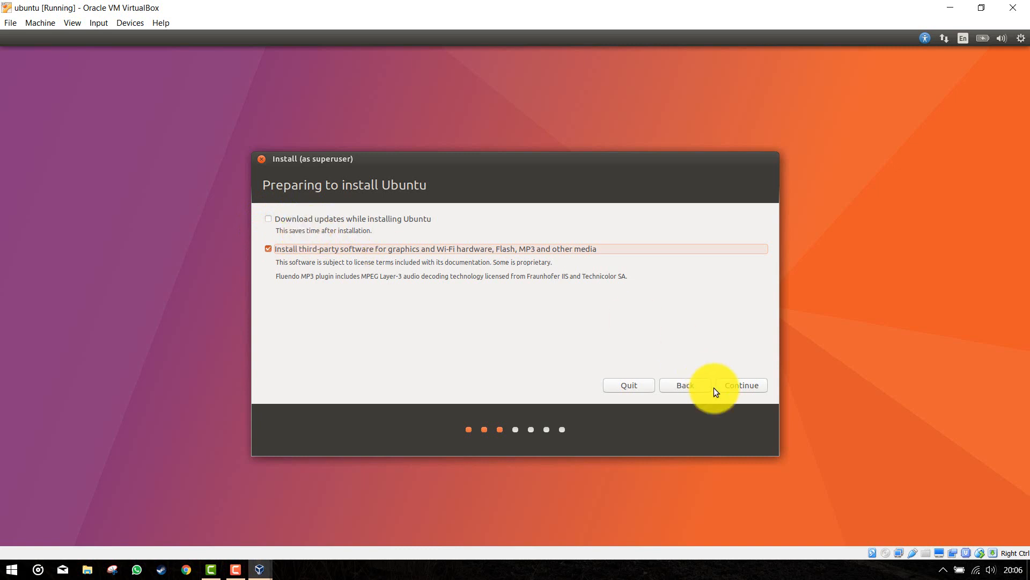
click(741, 386)
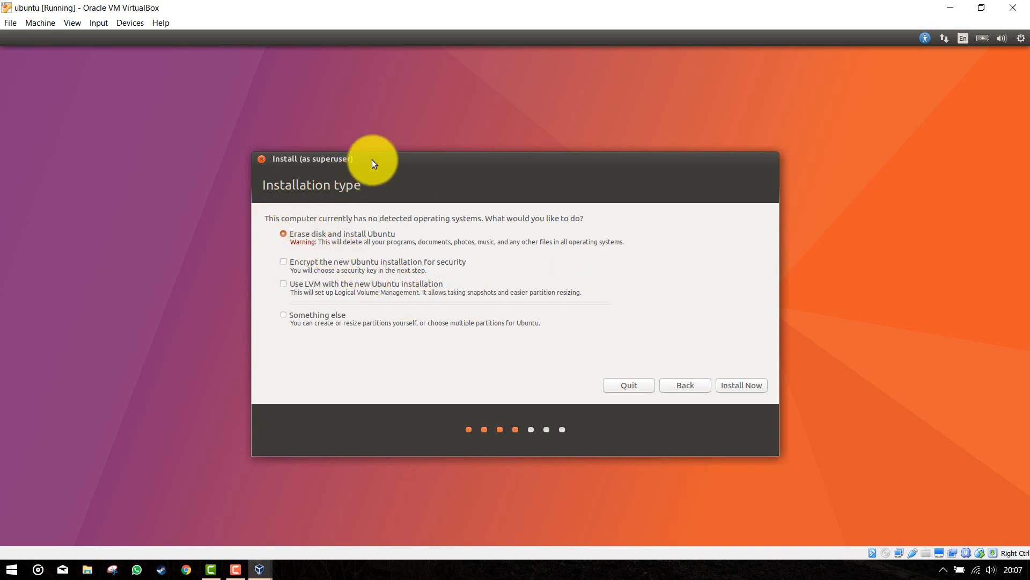
Step: Install with the Erase disk and install Ubuntu option and confirm writing the changes to the disk
drag(373, 160, 410, 134)
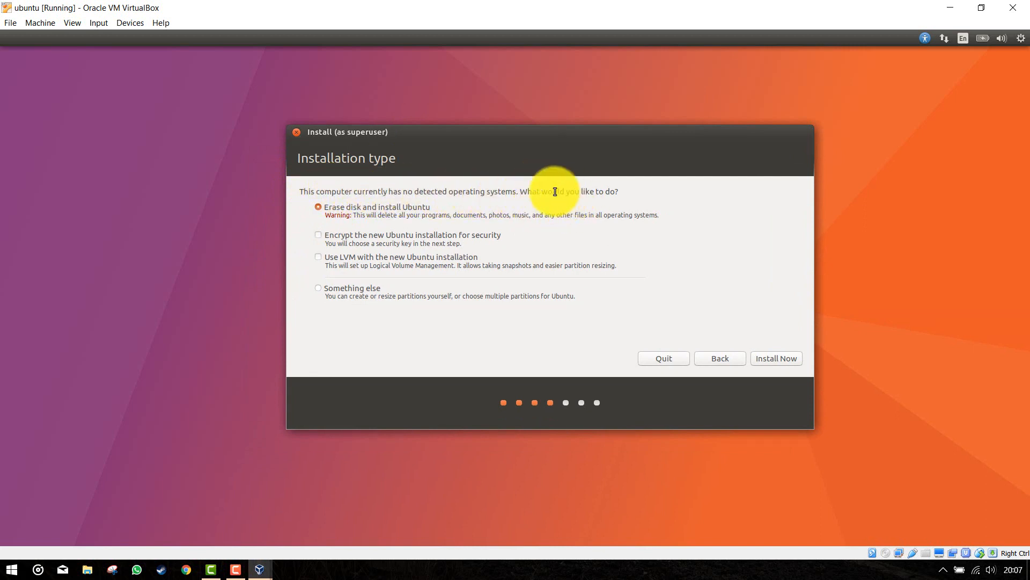
drag(545, 148, 521, 147)
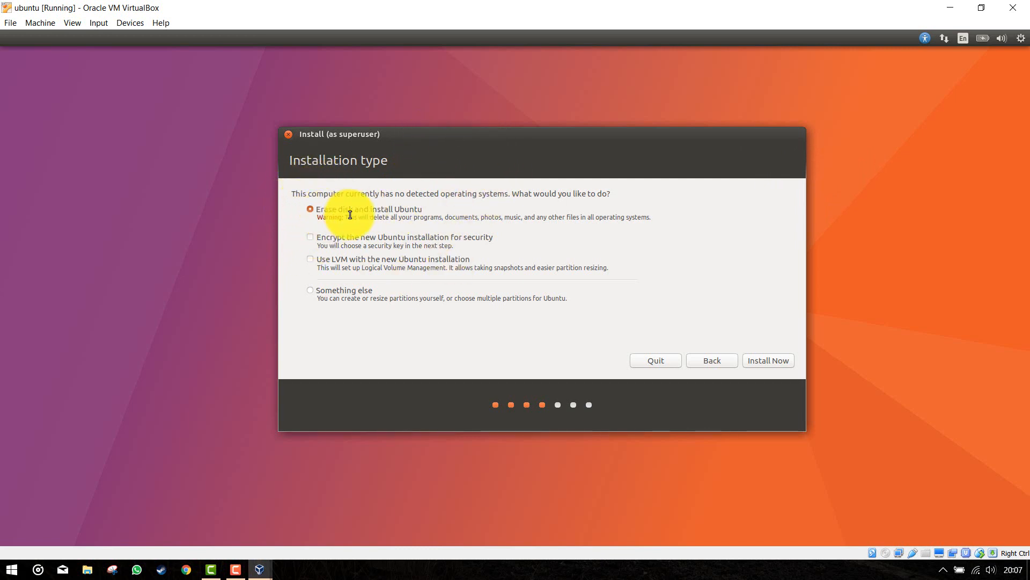
click(759, 362)
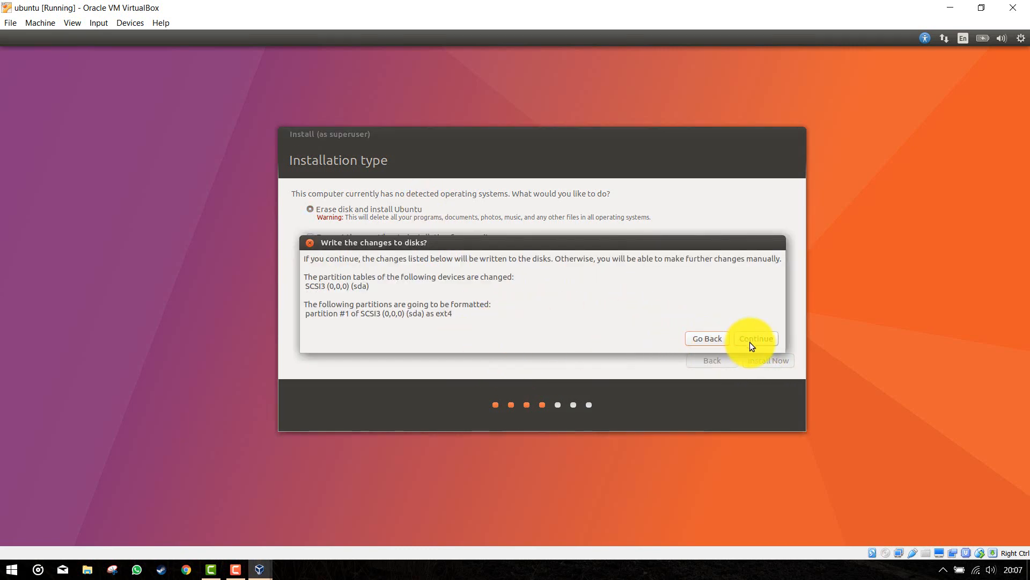
click(749, 342)
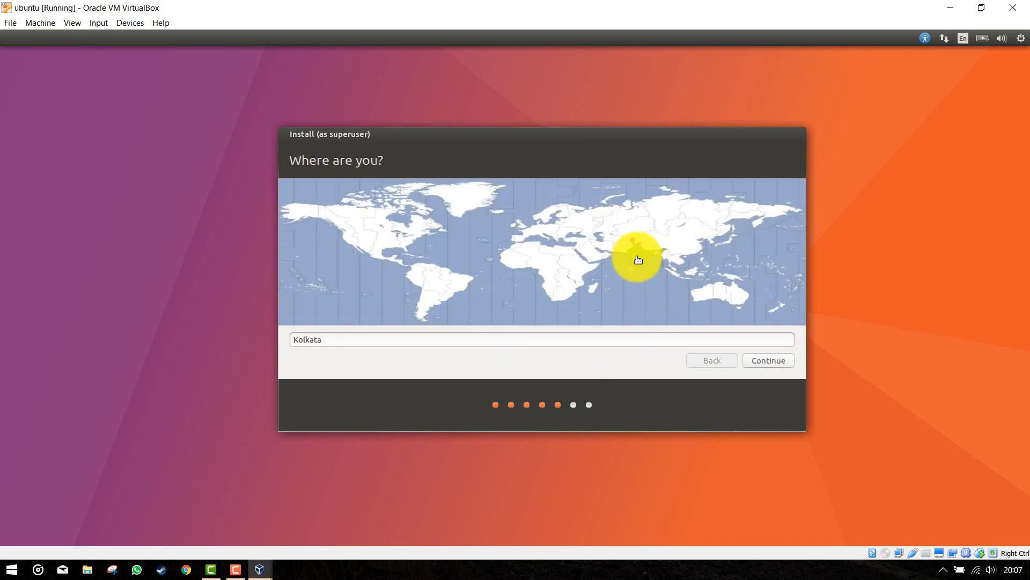
Step: Accept Kolkata as the location and English (US) as the keyboard layout
click(759, 357)
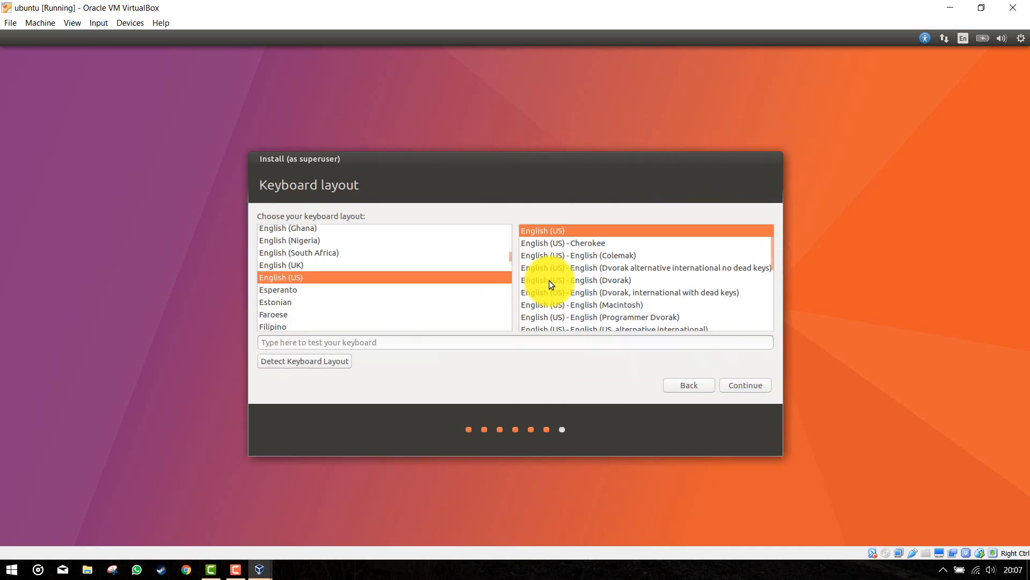
click(727, 385)
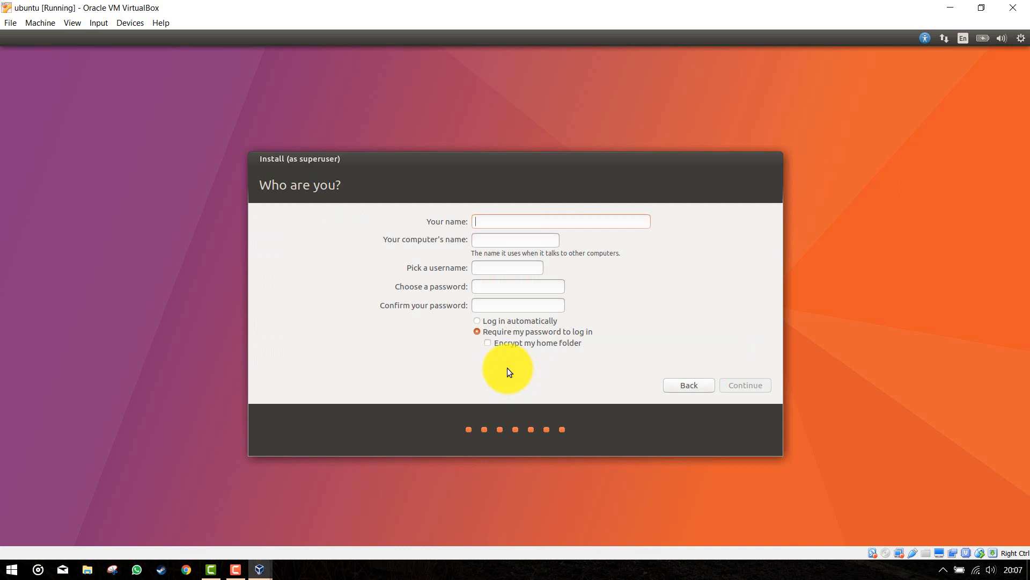
Step: Enter ultimatecoder as the name, enter and confirm the account password, and continue with password login required
drag(442, 170, 474, 156)
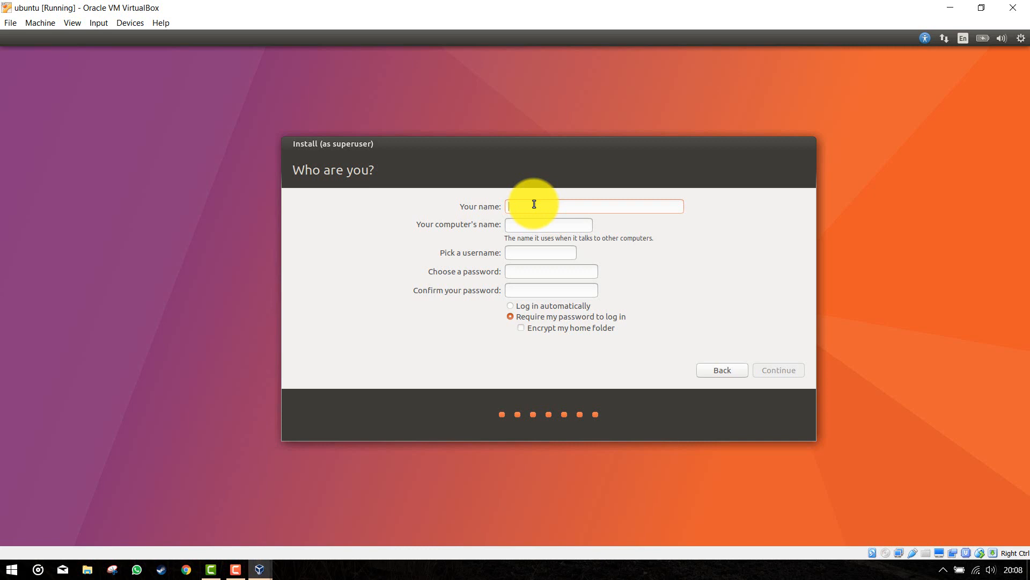
text(ultimatecod)
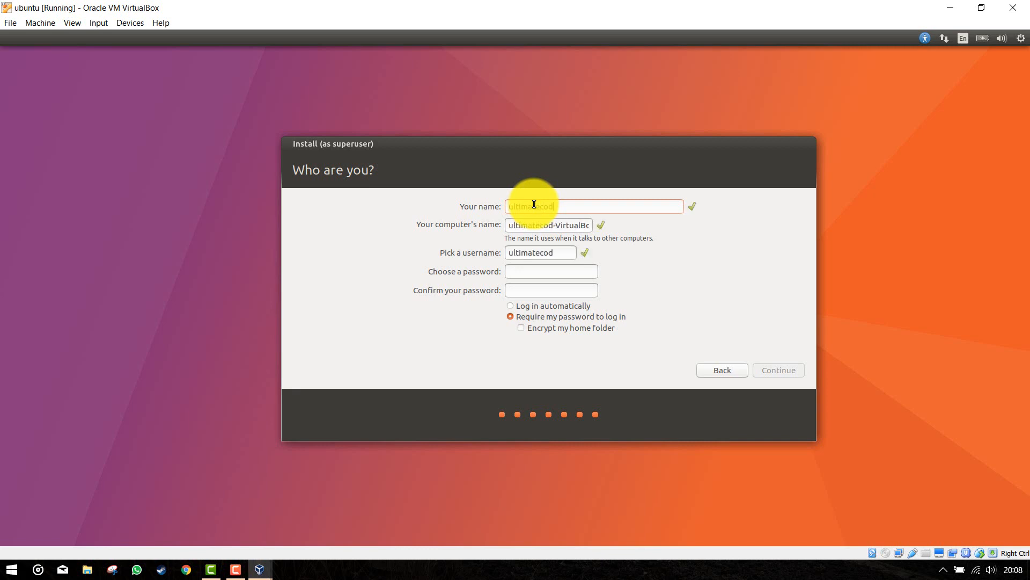
text(er)
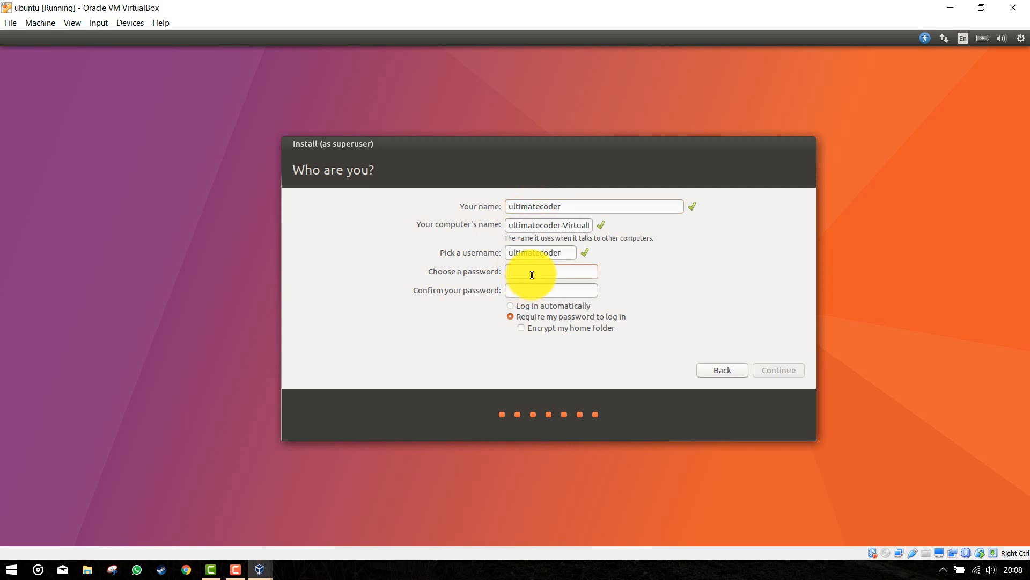
text(********)
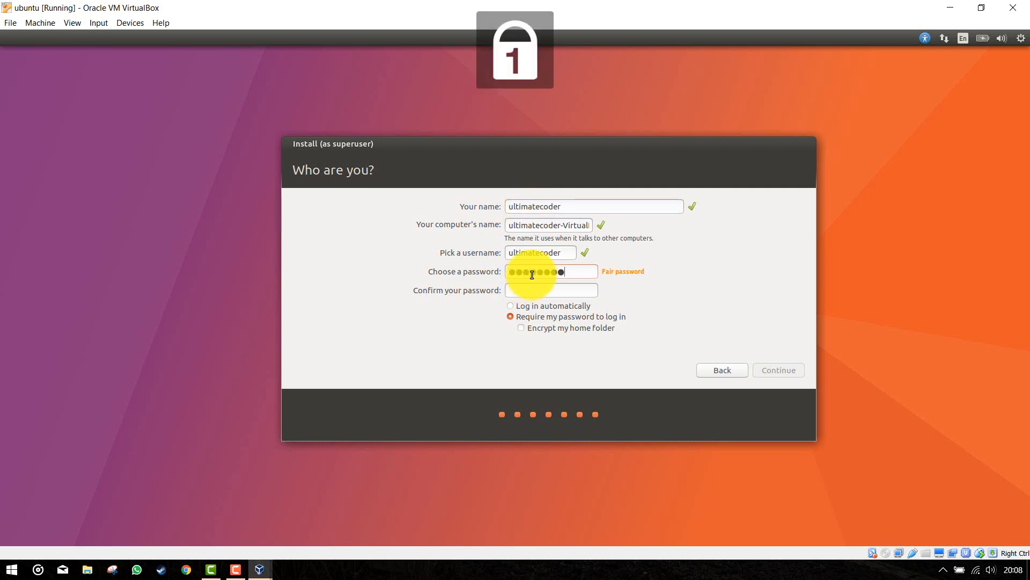
click(538, 290)
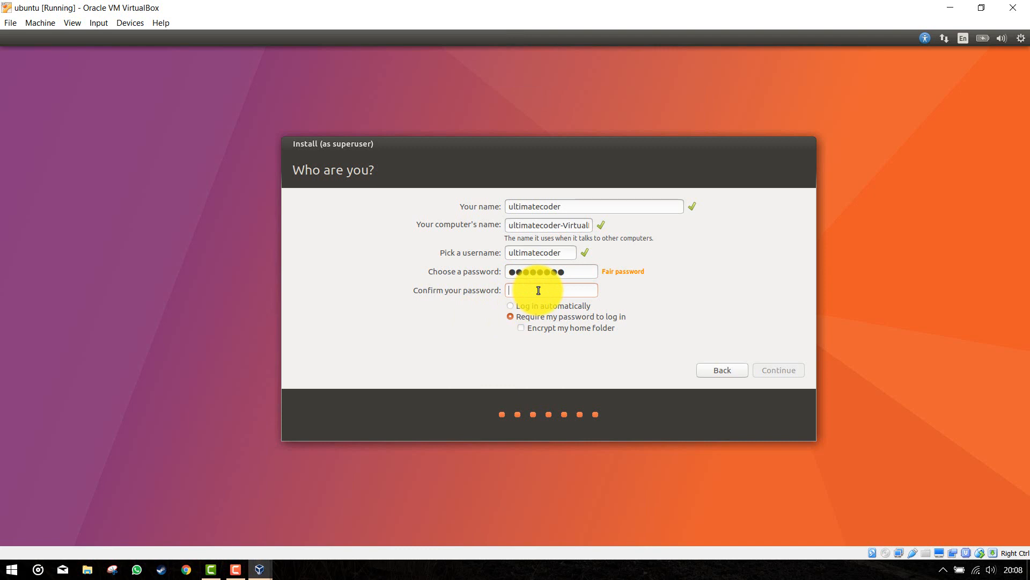
text(********)
click(768, 364)
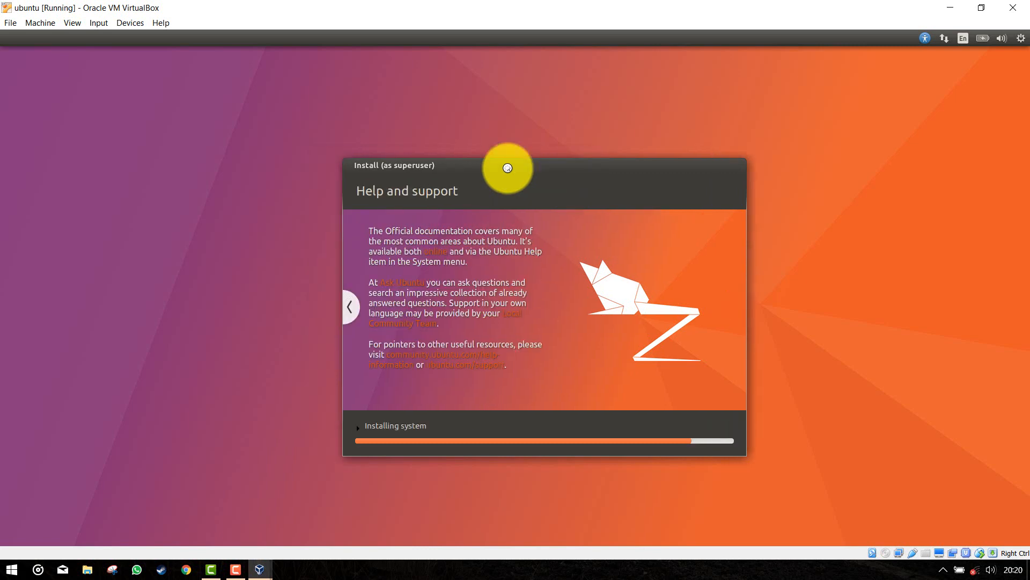
Step: Raise the sound output and microphone volumes to maximum, and disable networking while the system installs
click(1001, 38)
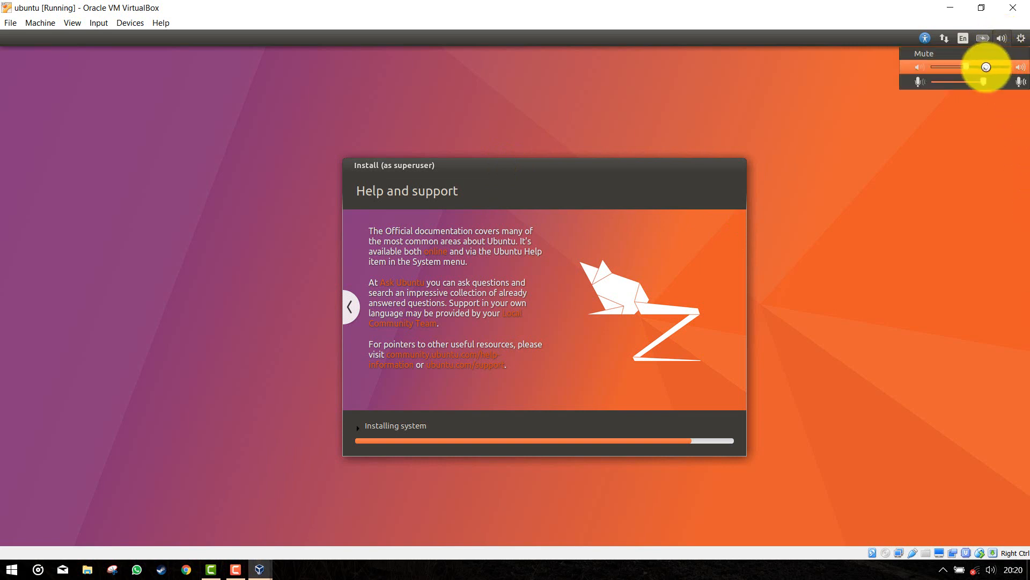
drag(986, 67, 1015, 82)
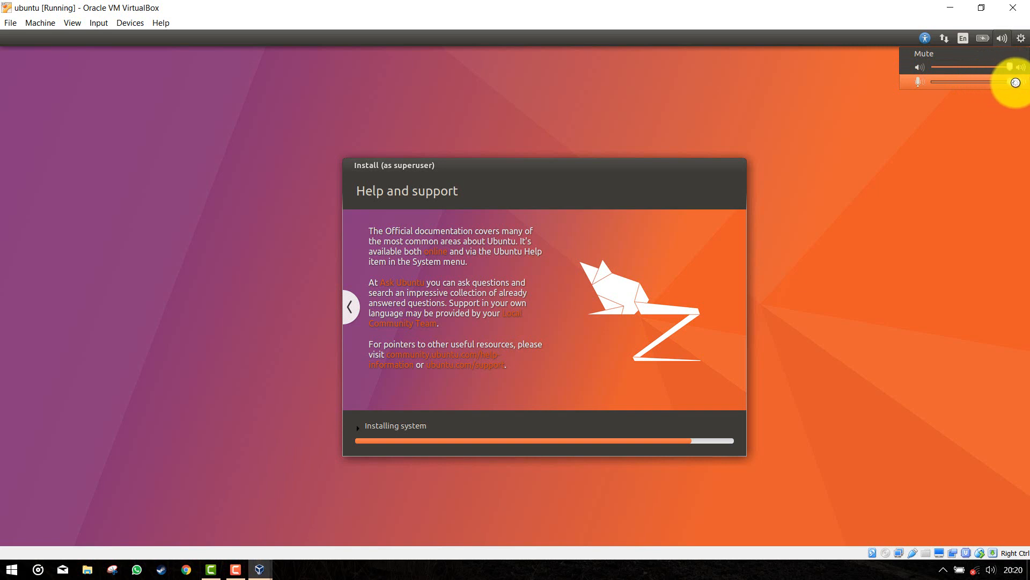
mouse_move(943, 38)
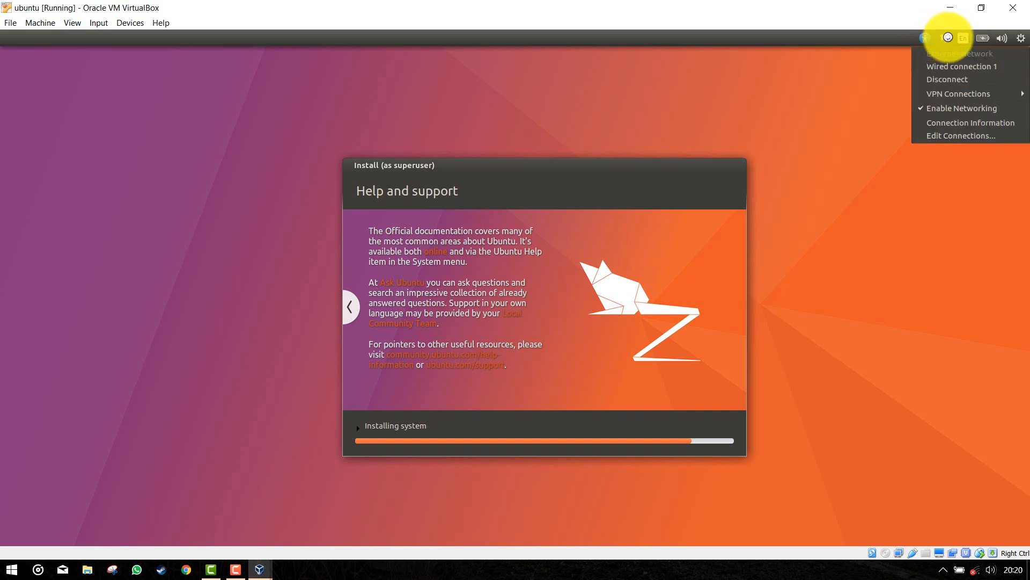
click(950, 108)
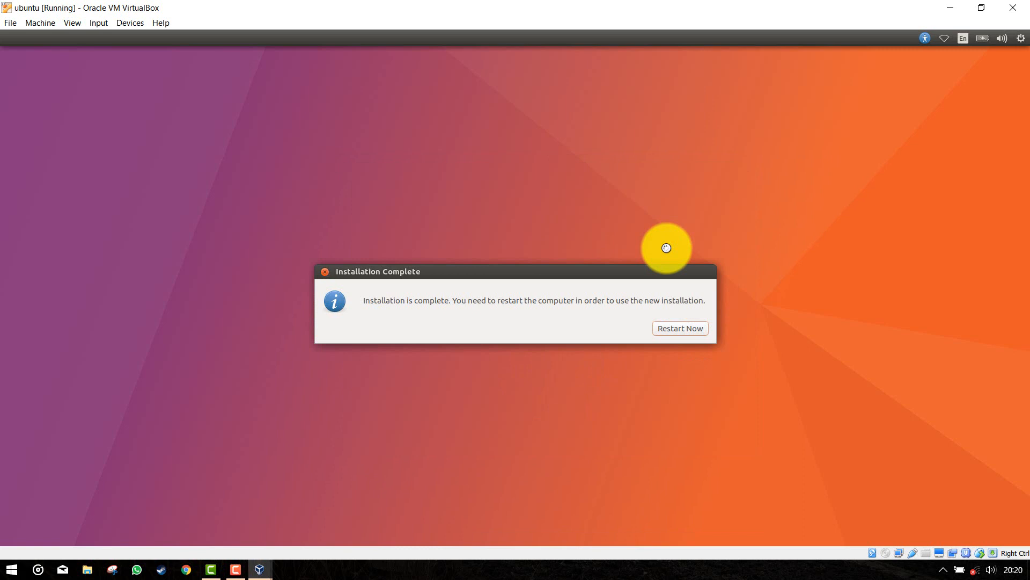
Step: Restart the virtual machine after the installation and confirm the prompt to remove the installation medium
click(692, 329)
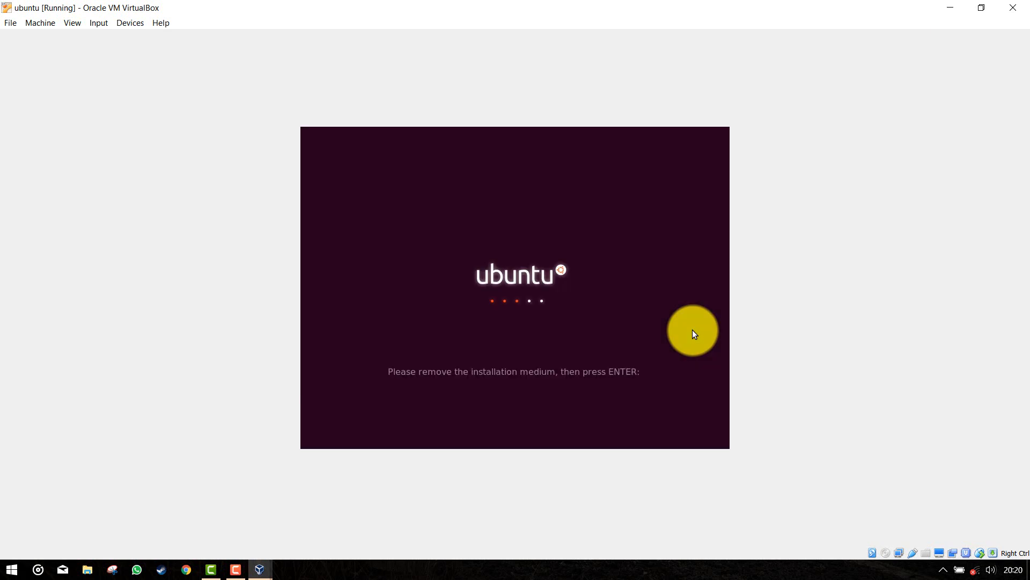
key(Return)
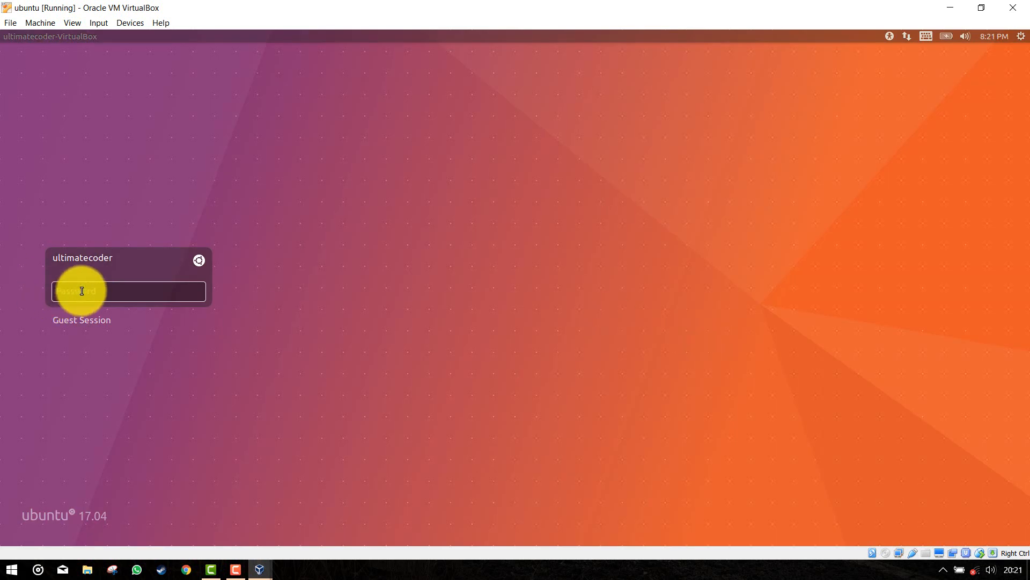
Step: Log in to the ultimatecoder account with its password to reach the Ubuntu desktop
key(Num_Lock)
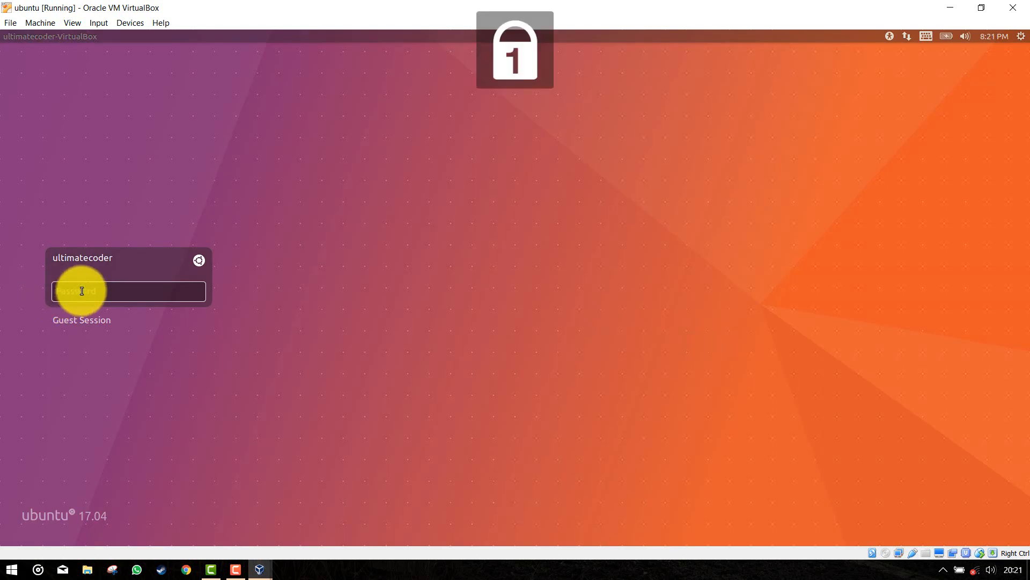
text(••)
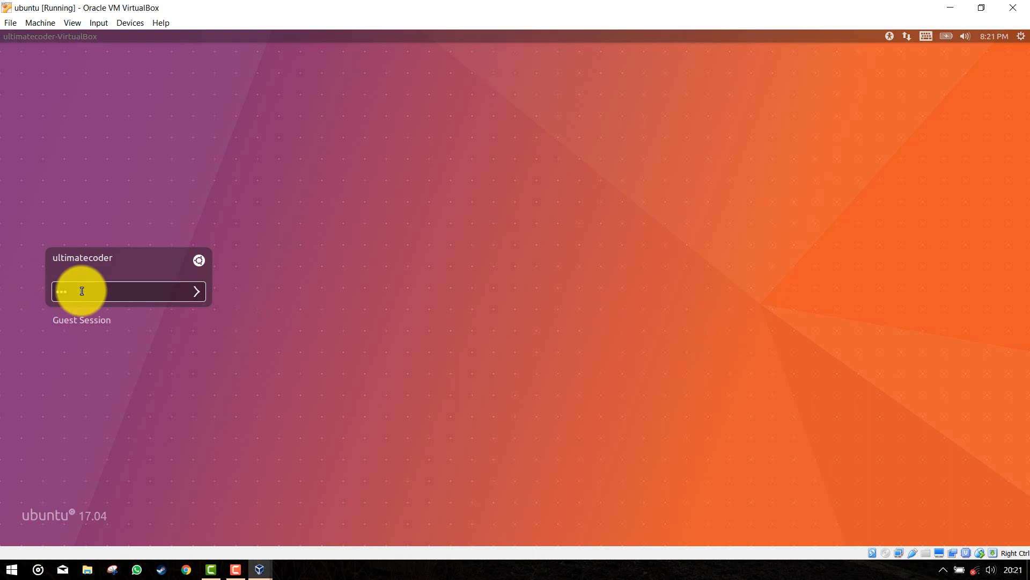
key(BackSpace)
key(BackSpace)
text(••)
key(Return)
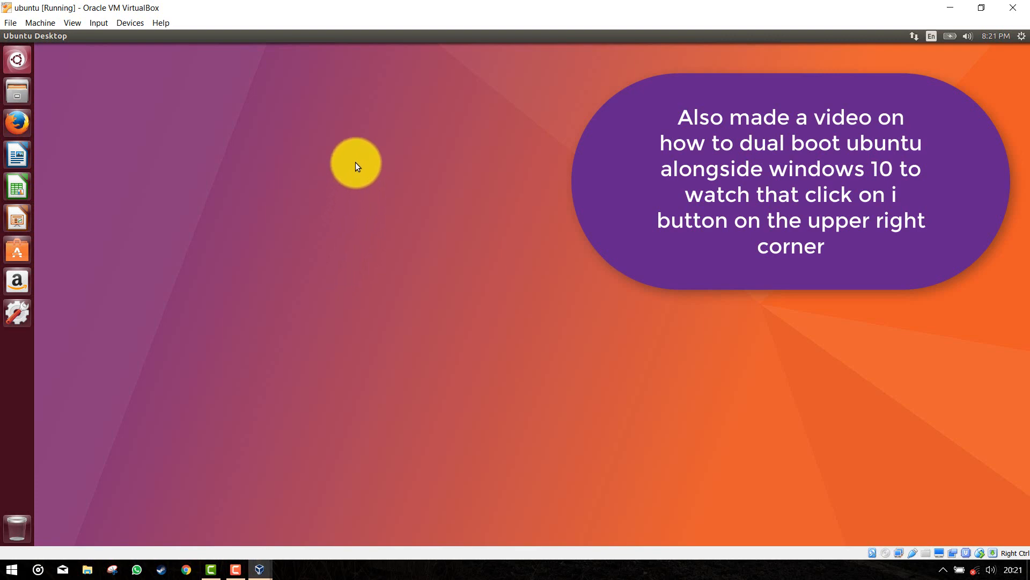
key(super)
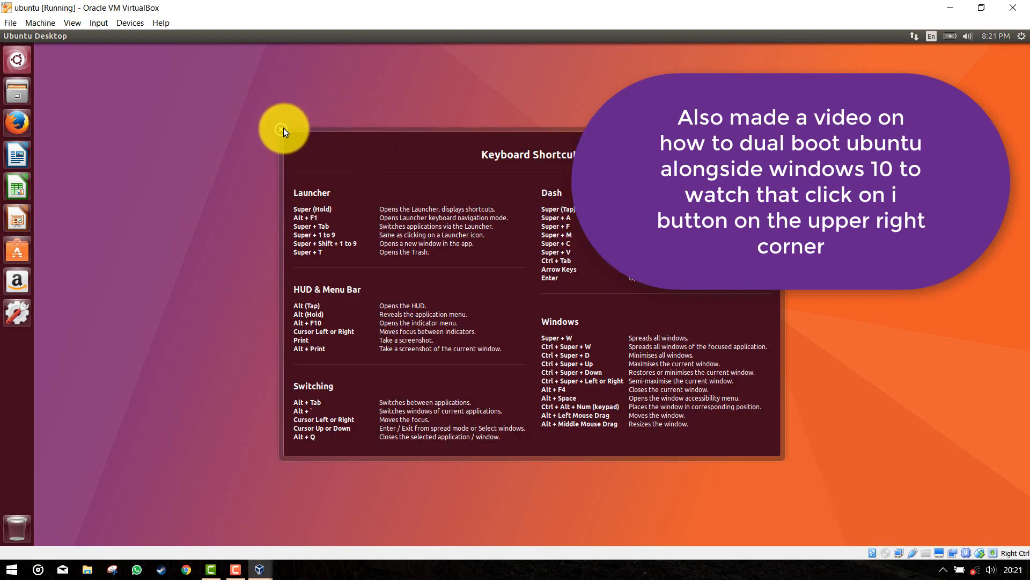